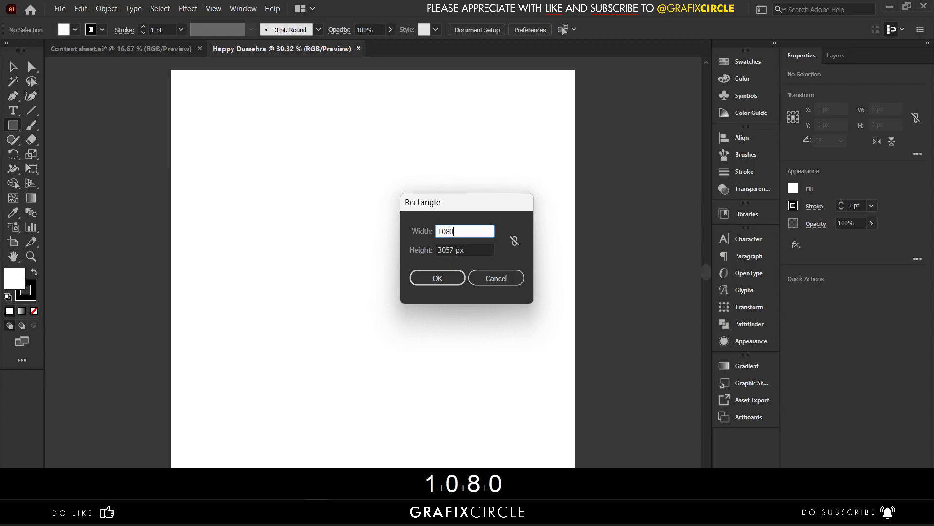
# Step: Create a 1080 × 1080 px rectangle and centre it horizontally and vertically on the artboard
pyautogui.press('Tab')
pyautogui.write('1080')
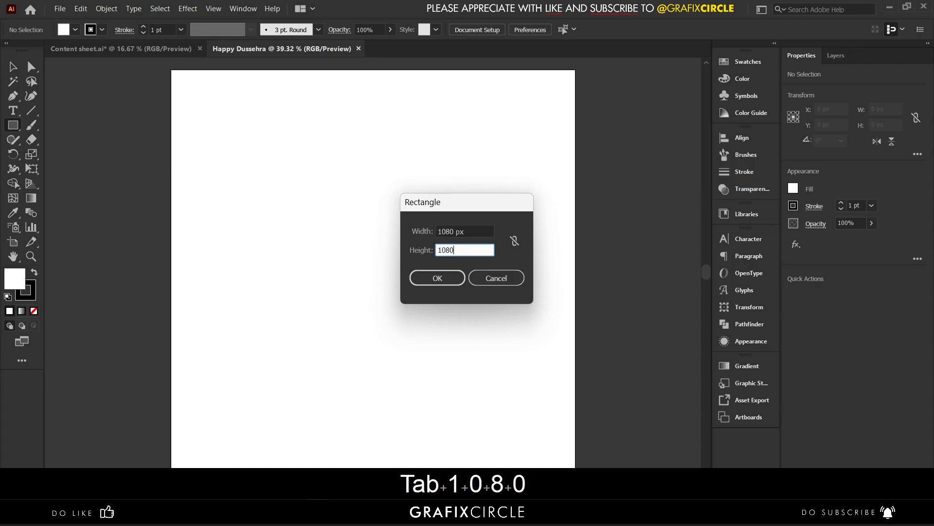
pyautogui.press('Return')
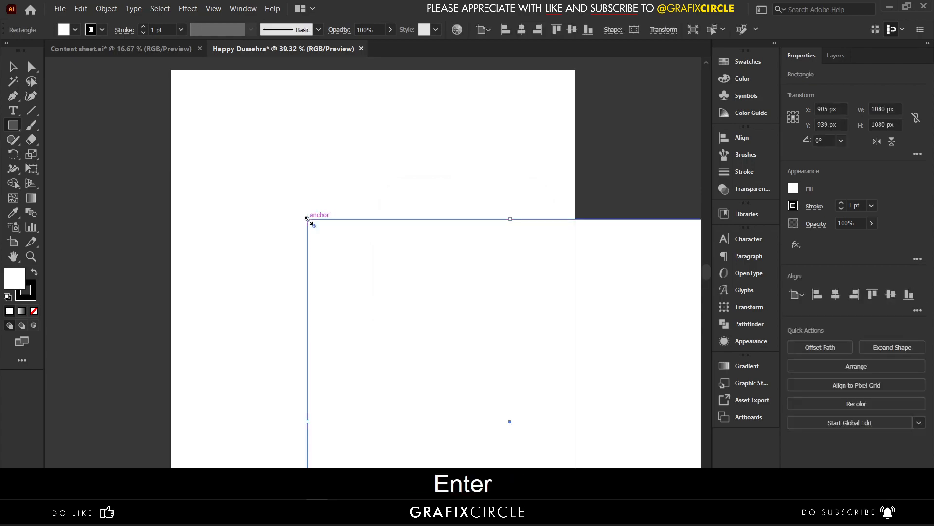
pyautogui.click(522, 29)
pyautogui.click(571, 29)
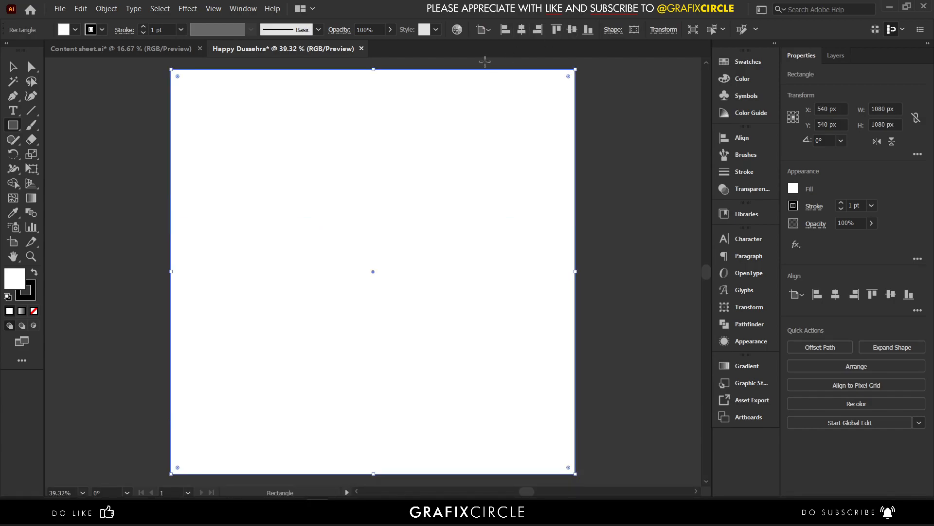
# Step: Remove the stroke from the rectangle, leaving the fill as the active colour
pyautogui.click(34, 310)
pyautogui.click(17, 282)
pyautogui.click(17, 66)
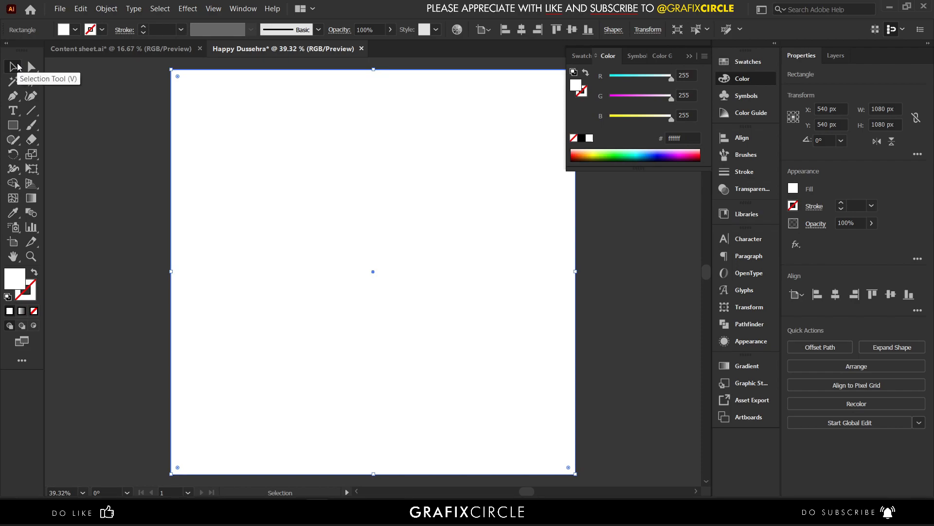
# Step: Apply a gradient fill to the rectangle and set its first colour stop to bc2902
pyautogui.click(749, 371)
pyautogui.doubleClick(582, 388)
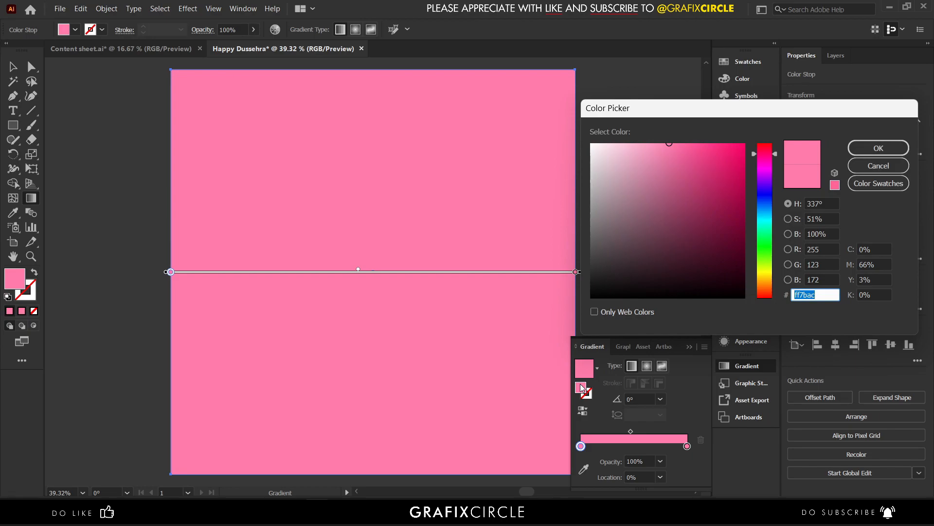
pyautogui.write('bc')
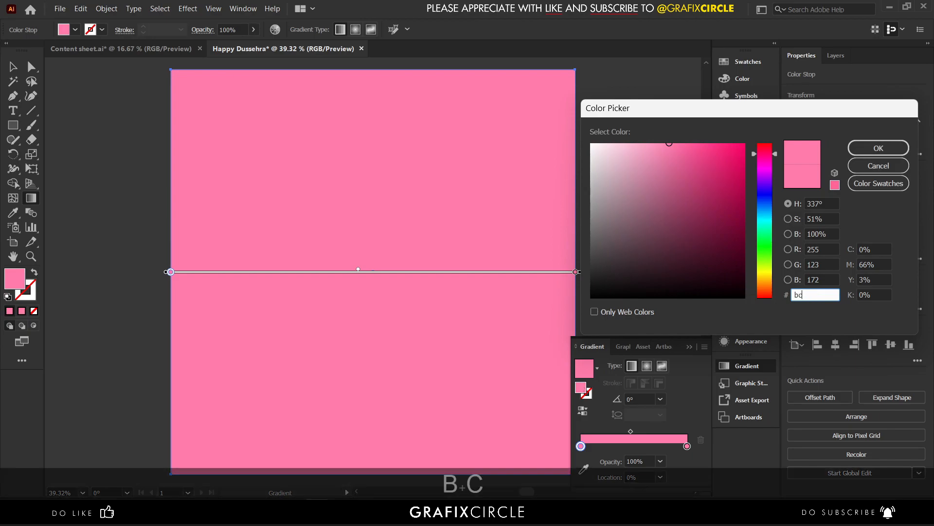
pyautogui.write('2902')
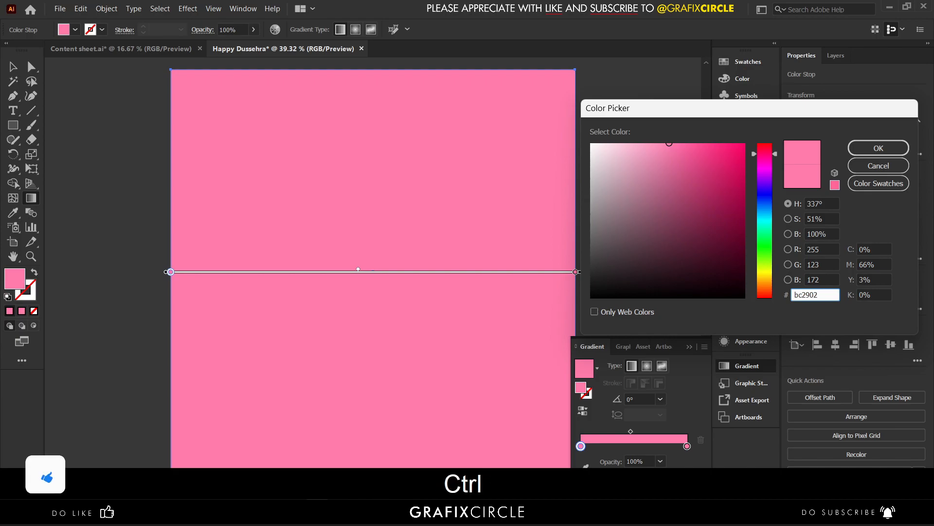
pyautogui.hotkey('ctrl', 'q')
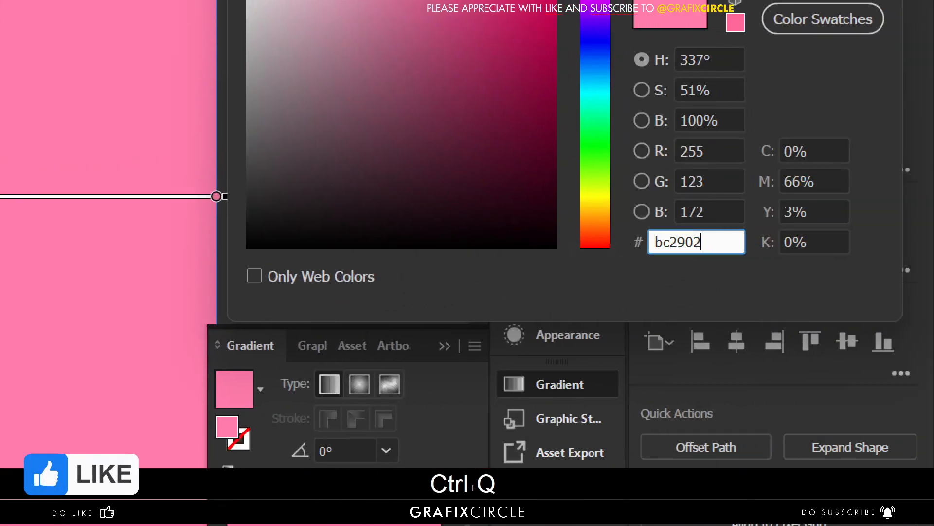
pyautogui.hotkey('ctrl', 'q')
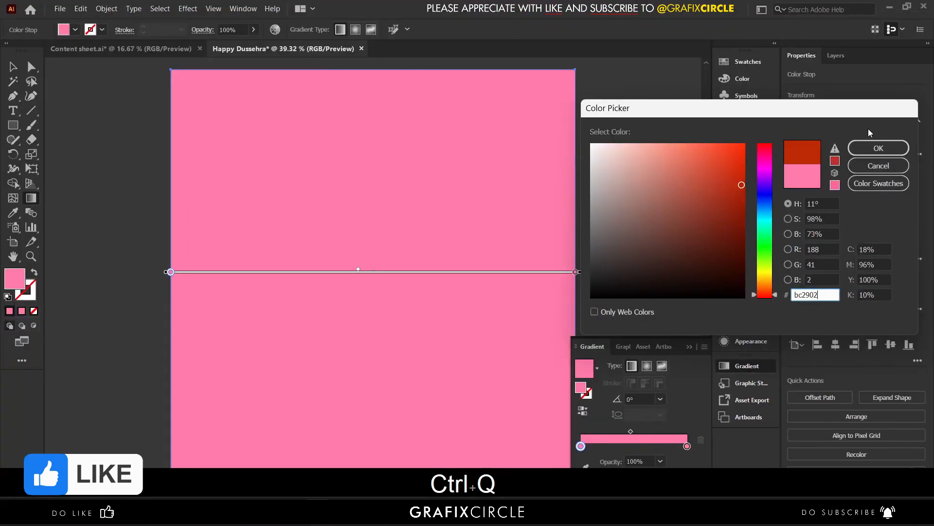
pyautogui.click(868, 149)
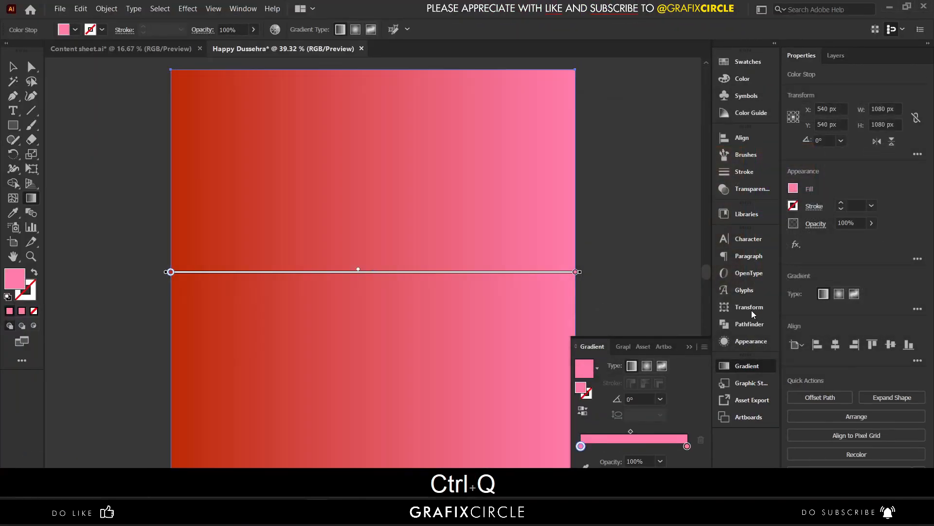
# Step: Set the end colour stop of the rectangle's gradient to ff3600
pyautogui.click(686, 447)
pyautogui.doubleClick(583, 388)
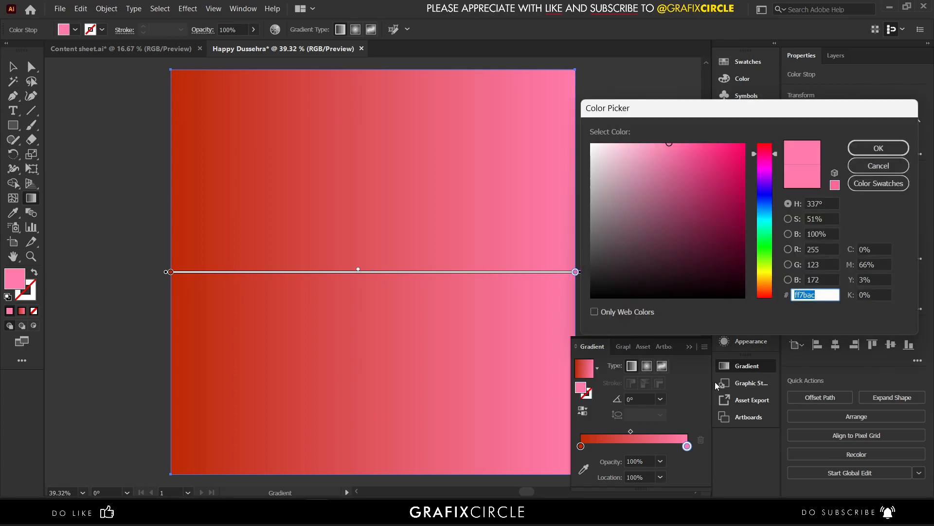
pyautogui.write('ff')
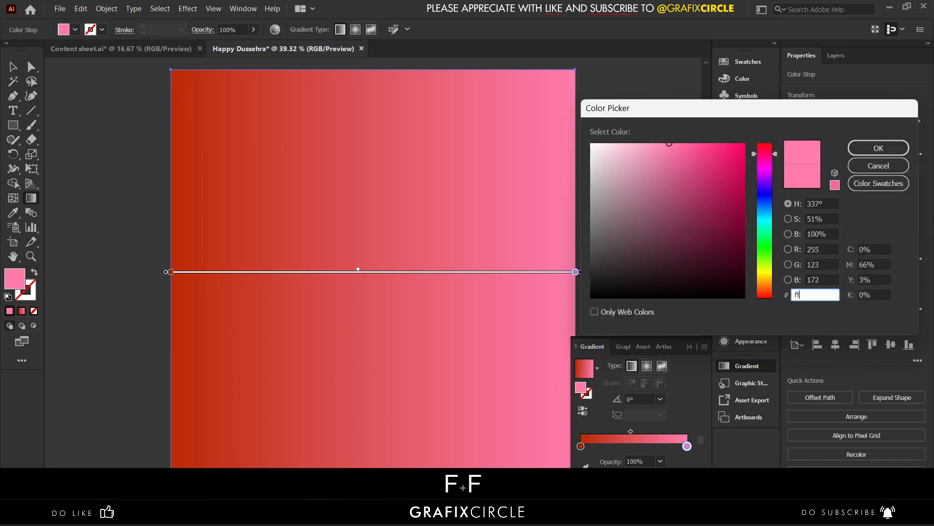
pyautogui.write('3600')
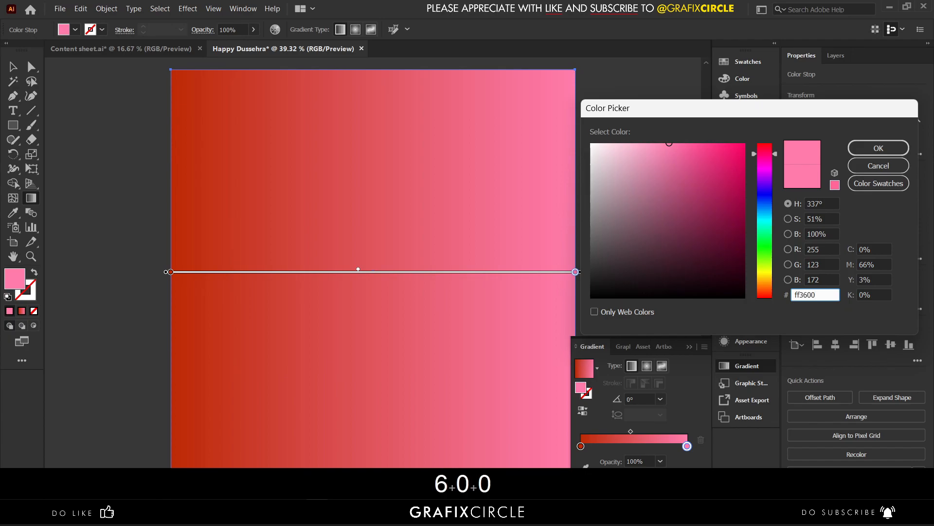
pyautogui.hotkey('ctrl', 'q')
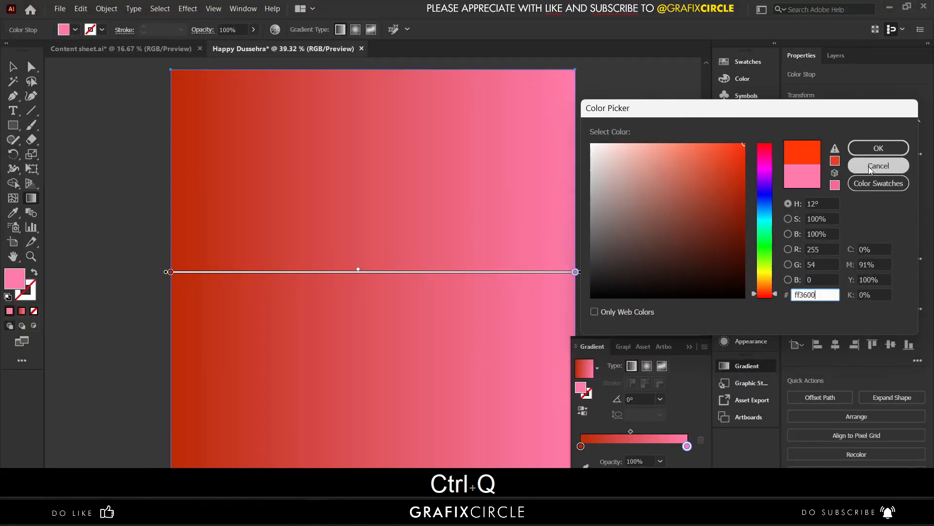
pyautogui.click(872, 151)
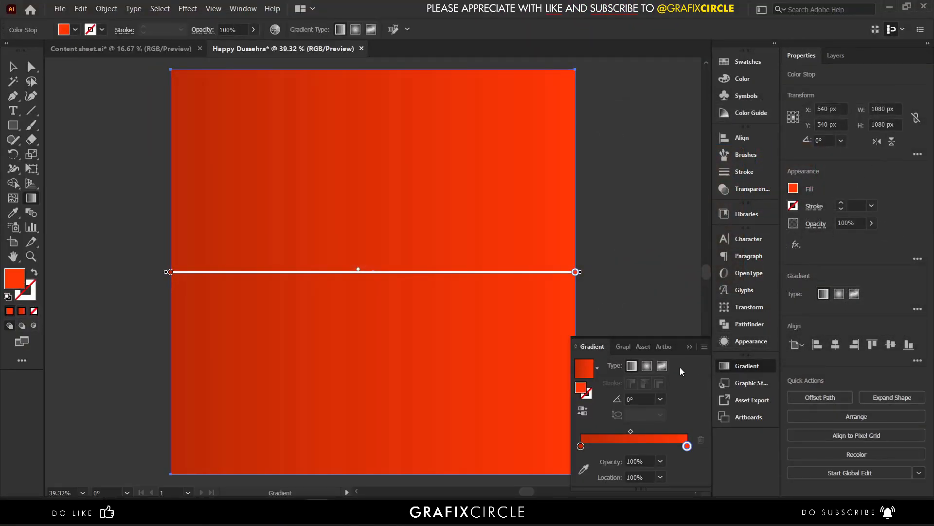
# Step: Make the rectangle's gradient radial and reverse it so the brighter orange sits in the centre
pyautogui.click(643, 366)
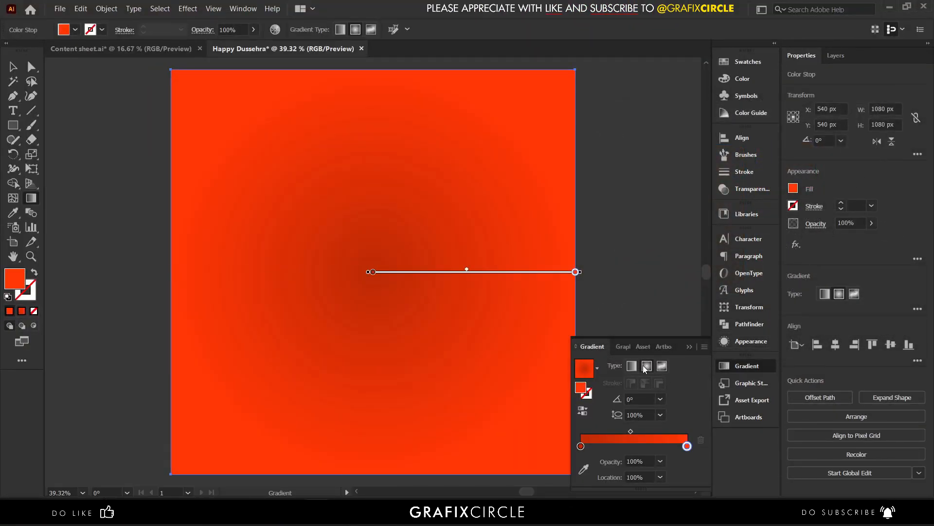
pyautogui.click(584, 412)
pyautogui.press('v')
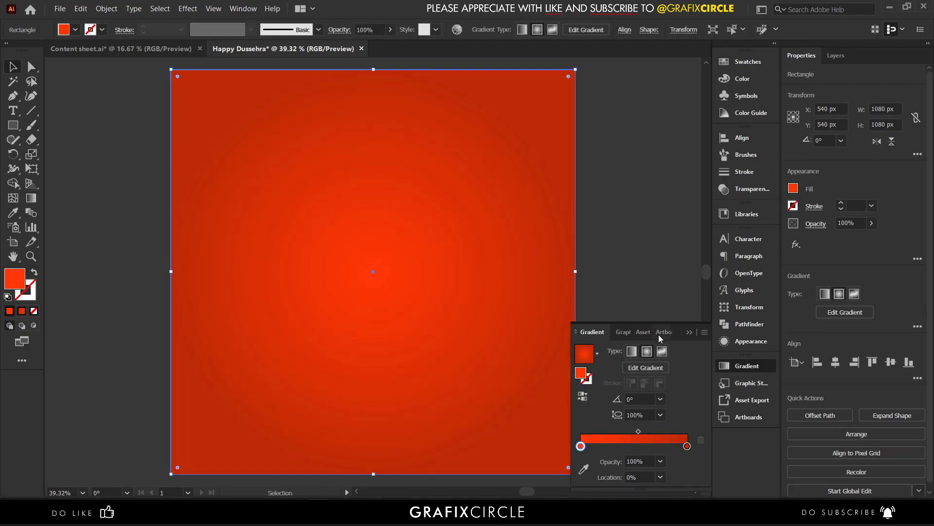
pyautogui.click(690, 331)
pyautogui.click(653, 294)
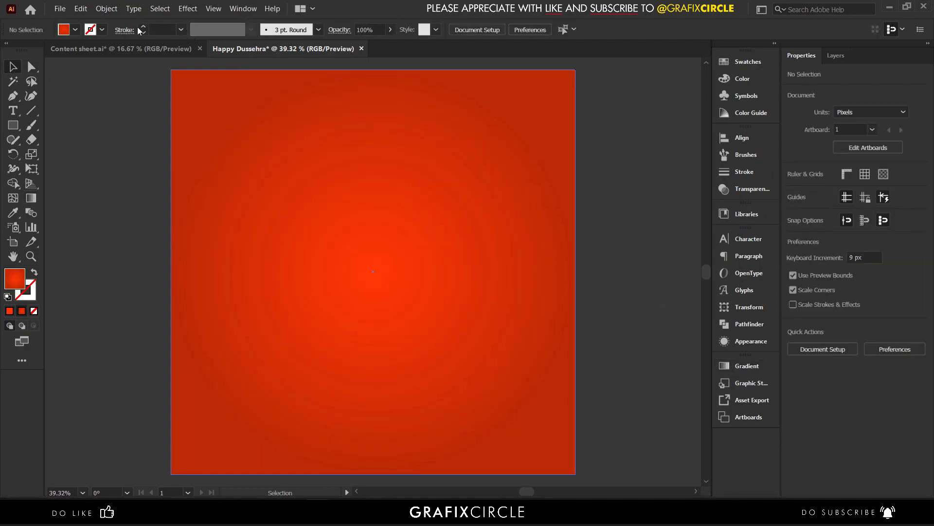
# Step: Copy the ten-headed demon and archer silhouettes from the Content sheet document into the Happy Dussehra document
pyautogui.click(134, 45)
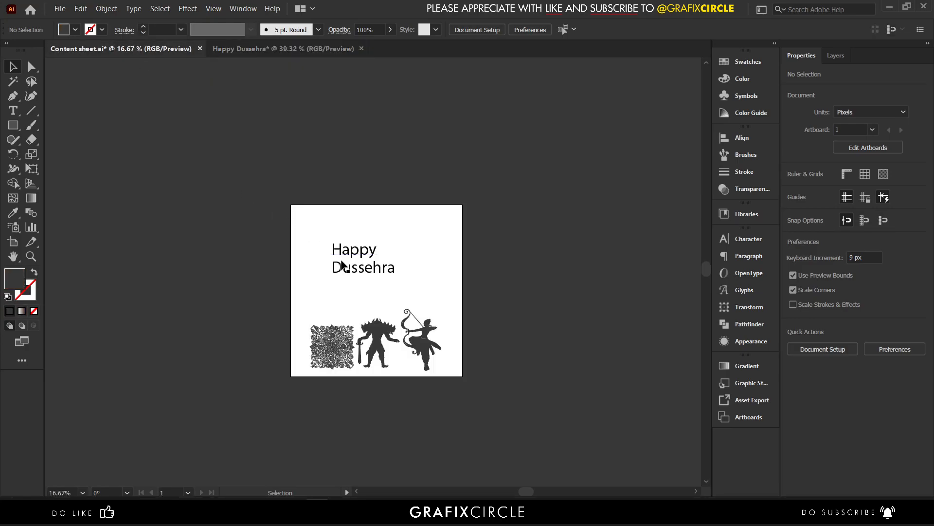
pyautogui.click(379, 343)
pyautogui.keyDown('shift'); pyautogui.click(427, 346); pyautogui.keyUp('shift')
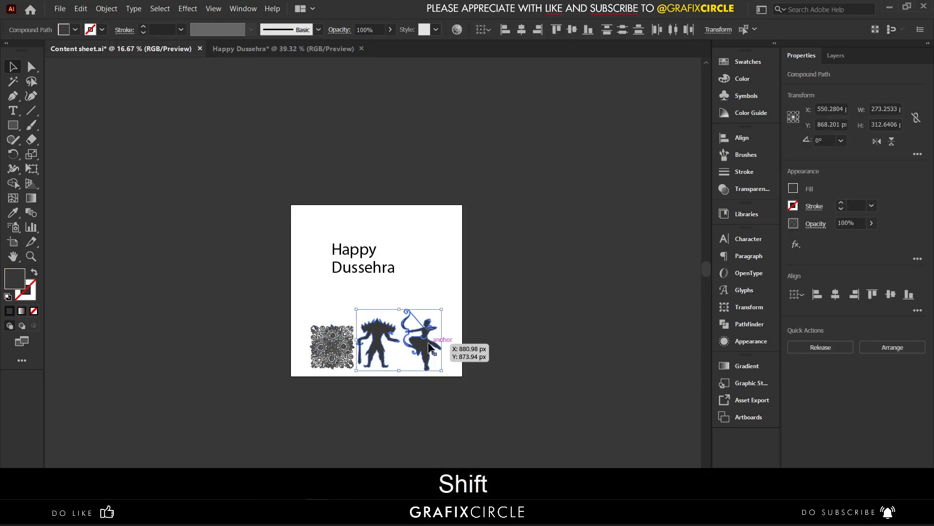
pyautogui.hotkey('ctrl', 'c')
pyautogui.click(305, 49)
pyautogui.hotkey('ctrl', 'v')
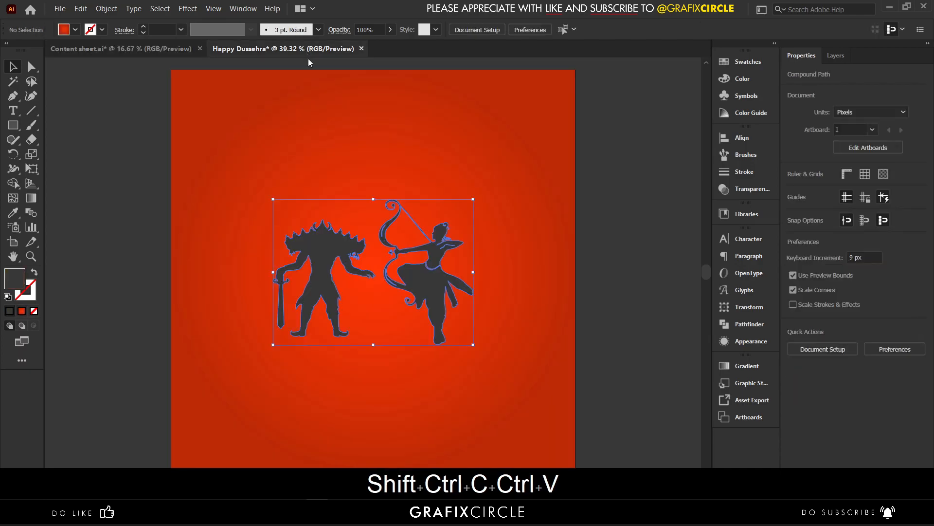
pyautogui.click(625, 243)
# Step: Enlarge the demon and archer silhouettes and arrange them facing each other, together spanning about 942 × 739 px
pyautogui.scroll(-1, 554, 240)
pyautogui.click(435, 237)
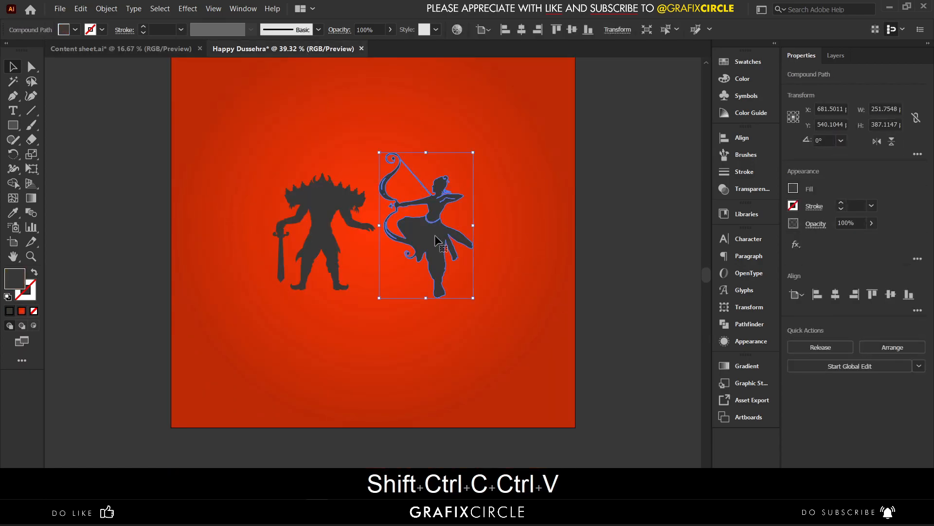
pyautogui.keyDown('shift'); pyautogui.click(347, 230); pyautogui.keyUp('shift')
pyautogui.moveTo(472, 225); pyautogui.dragTo(569, 220)
pyautogui.moveTo(270, 225); pyautogui.dragTo(213, 263)
pyautogui.click(594, 260)
pyautogui.moveTo(486, 252); pyautogui.dragTo(471, 240)
pyautogui.click(588, 214)
# Step: Fill both the demon and archer silhouettes with white (ffffff)
pyautogui.click(284, 244)
pyautogui.keyDown('shift'); pyautogui.click(482, 243); pyautogui.keyUp('shift')
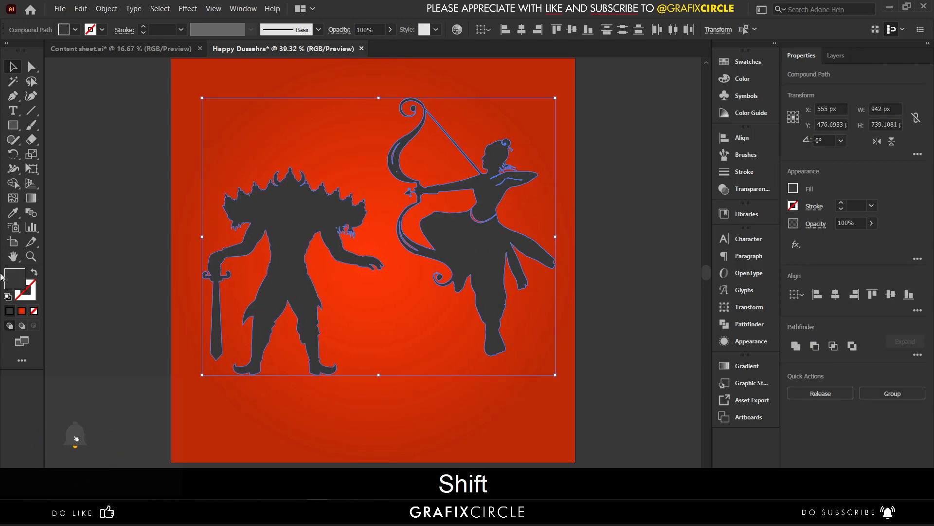
pyautogui.doubleClick(14, 278)
pyautogui.moveTo(644, 214); pyautogui.dragTo(575, 134)
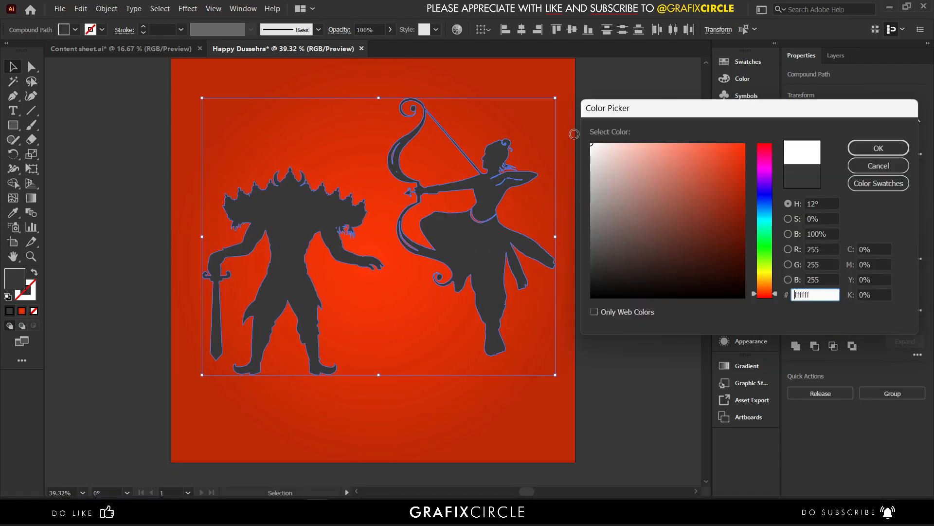
pyautogui.click(876, 148)
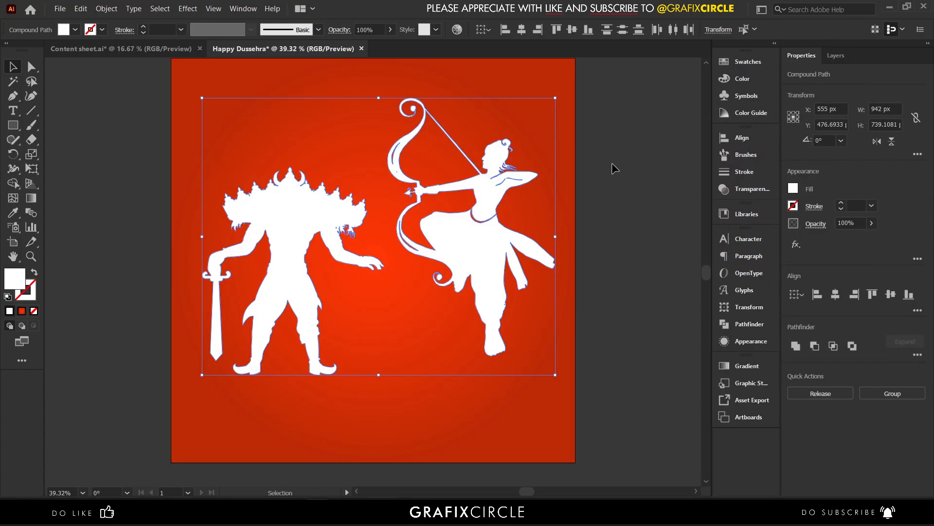
pyautogui.click(613, 165)
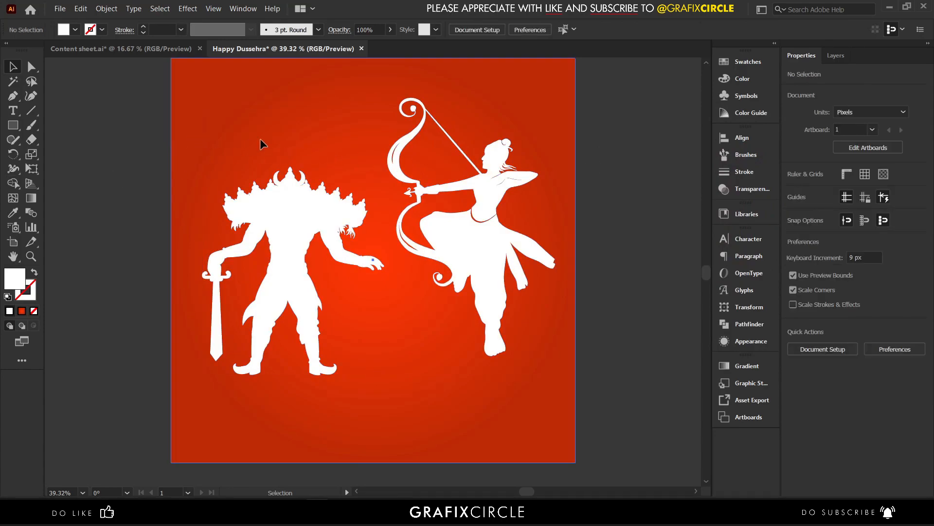
# Step: Paste a copy of the background rectangle, centre it on the artboard, and scale it from its centre to 1038 × 1038 px
pyautogui.hotkey('ctrl', 'z')
pyautogui.click(81, 8)
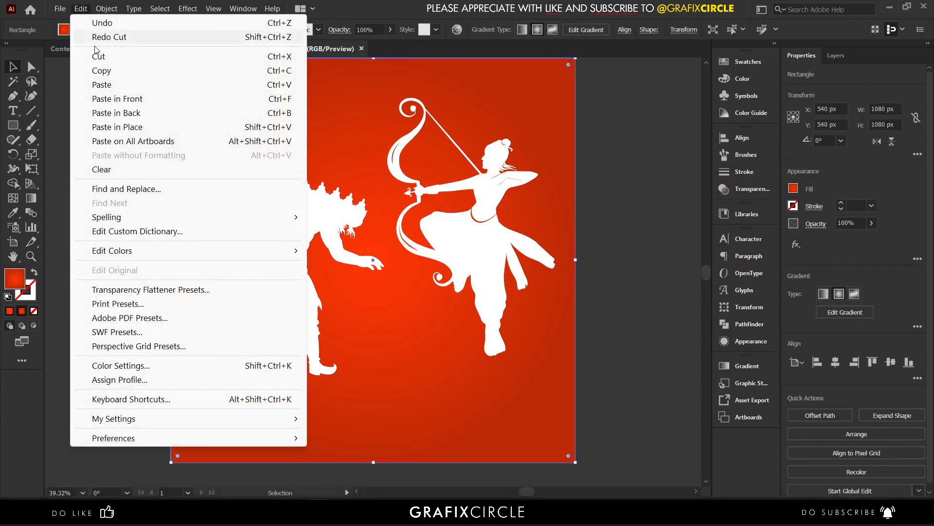
pyautogui.click(102, 85)
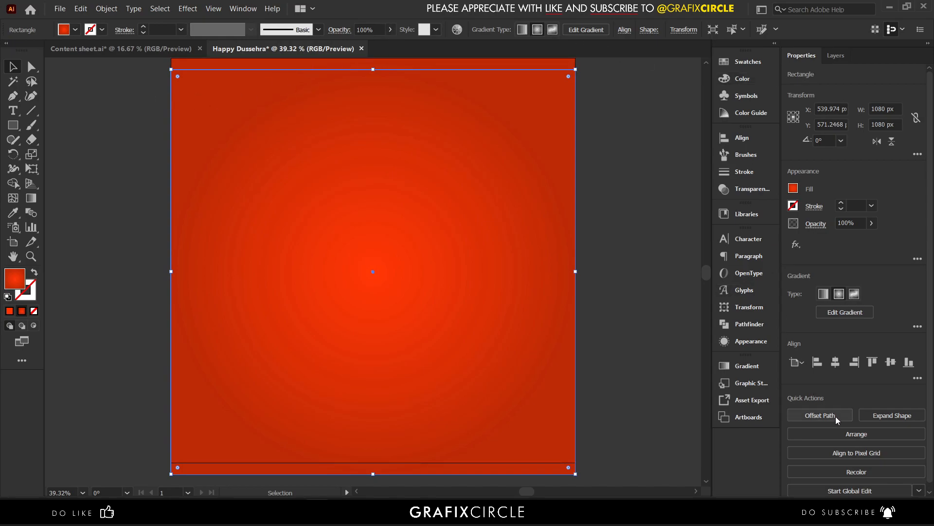
pyautogui.click(835, 362)
pyautogui.click(894, 363)
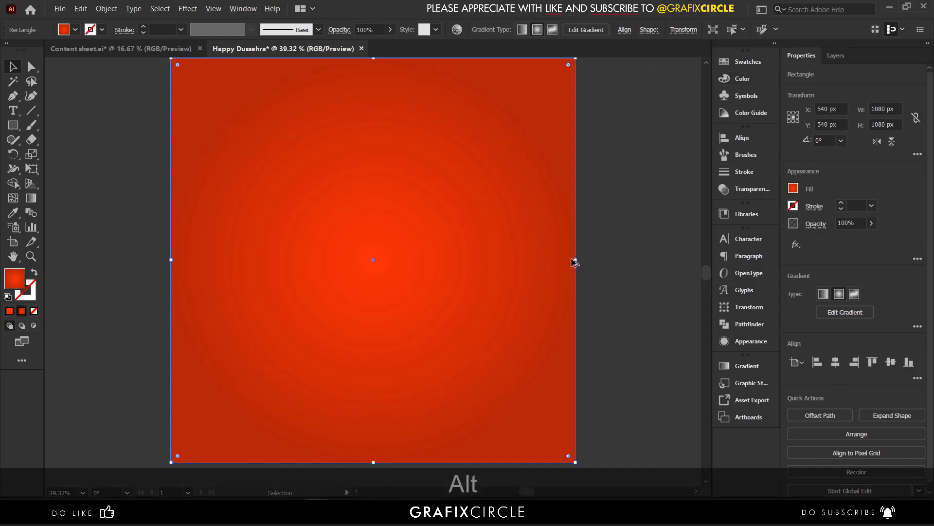
pyautogui.moveTo(575, 261); pyautogui.dragTo(569, 261)
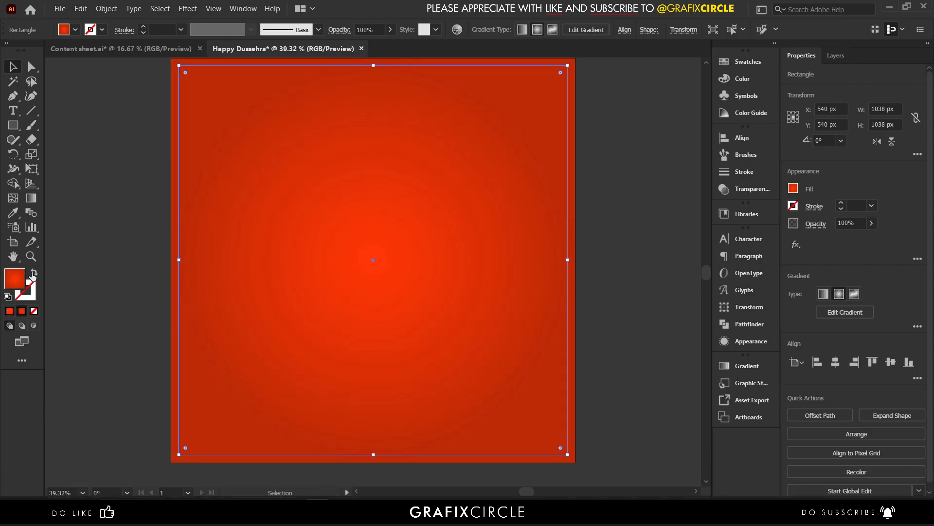
# Step: Turn the smaller rectangle into a border frame with no fill and a white (ffffff) 1 pt stroke
pyautogui.click(34, 272)
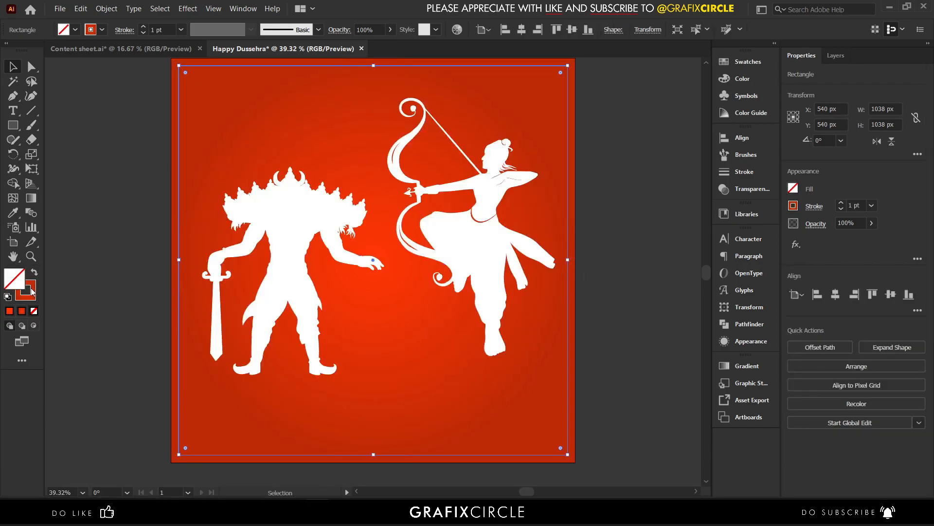
pyautogui.doubleClick(25, 290)
pyautogui.write('ffffff')
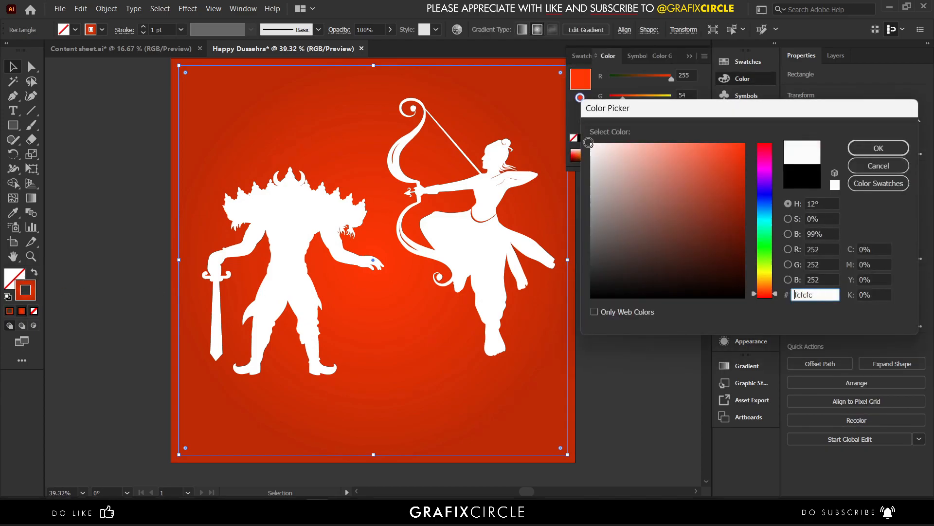
pyautogui.click(871, 148)
pyautogui.click(589, 139)
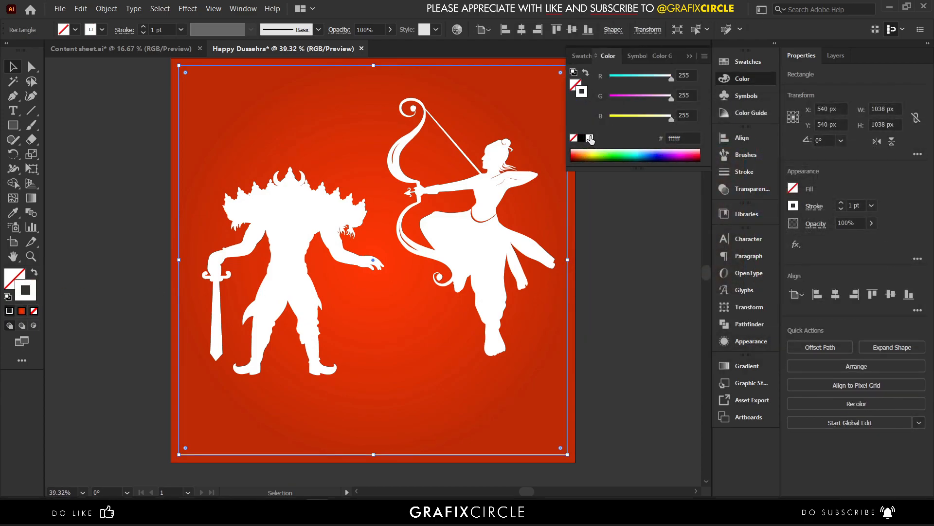
pyautogui.click(67, 175)
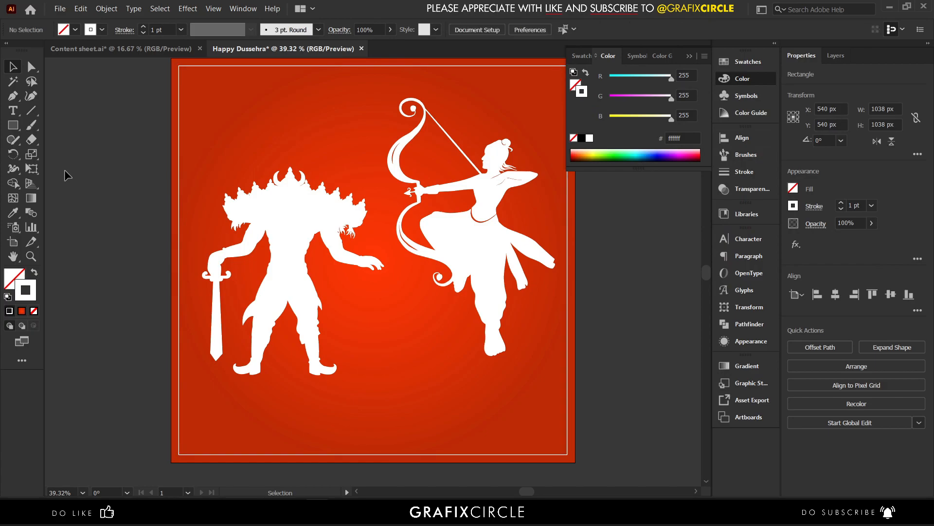
pyautogui.click(689, 57)
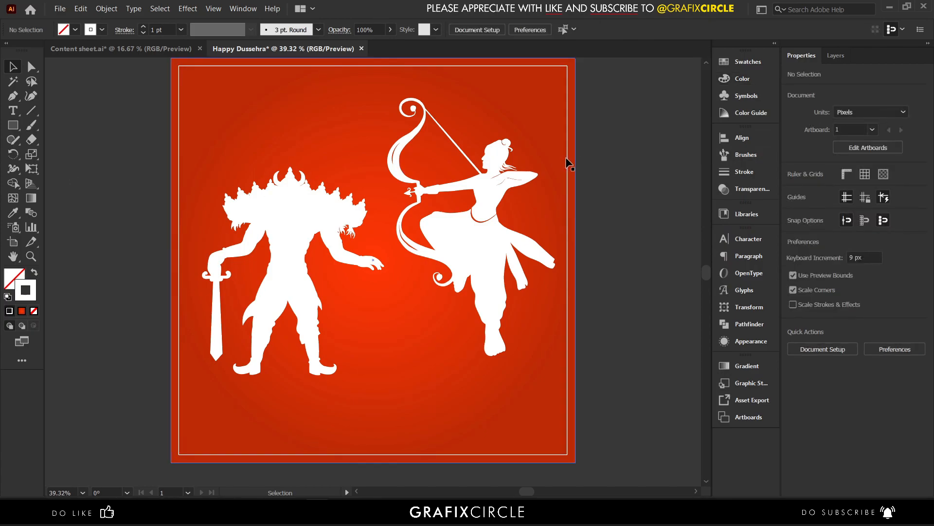
# Step: Set the white border frame's stroke weight to 2 pt
pyautogui.click(567, 163)
pyautogui.click(181, 30)
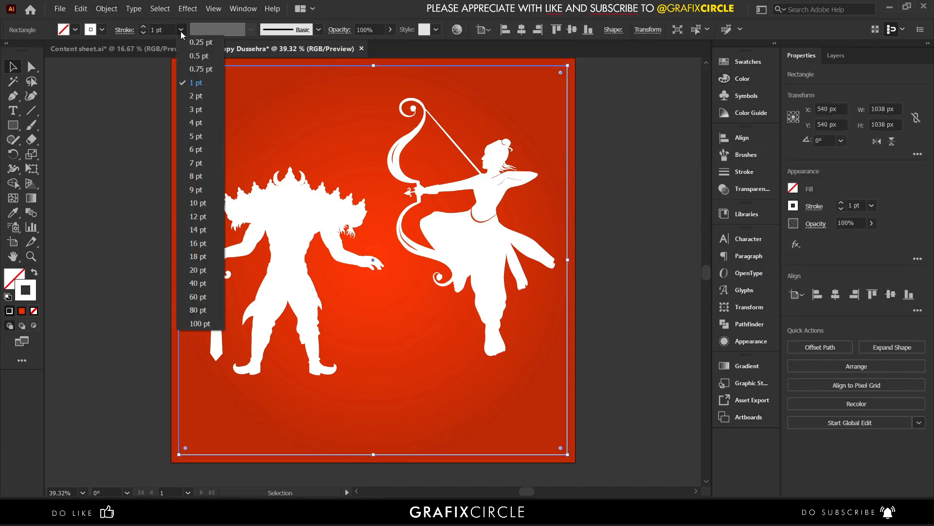
pyautogui.click(192, 96)
pyautogui.click(147, 94)
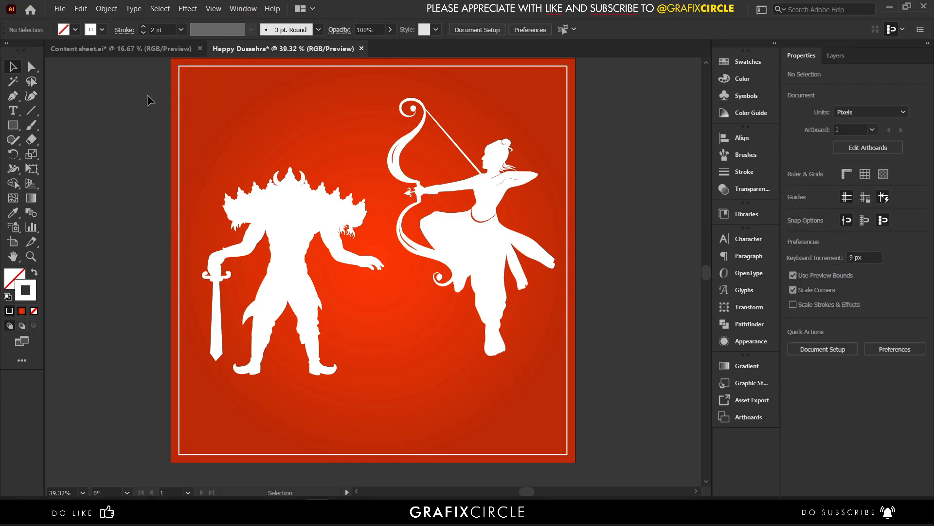
# Step: Copy the Happy Dussehra text from the content sheet into the poster and place it below the silhouettes, reduced to about 258 × 145 px
pyautogui.click(146, 48)
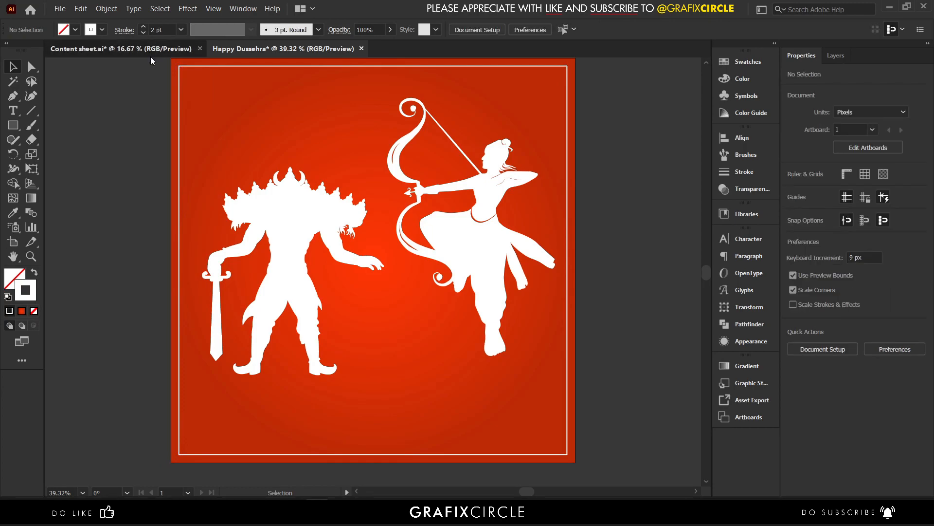
pyautogui.click(365, 238)
pyautogui.hotkey('ctrl', 'shift', 'c')
pyautogui.click(297, 51)
pyautogui.hotkey('ctrl', 'v')
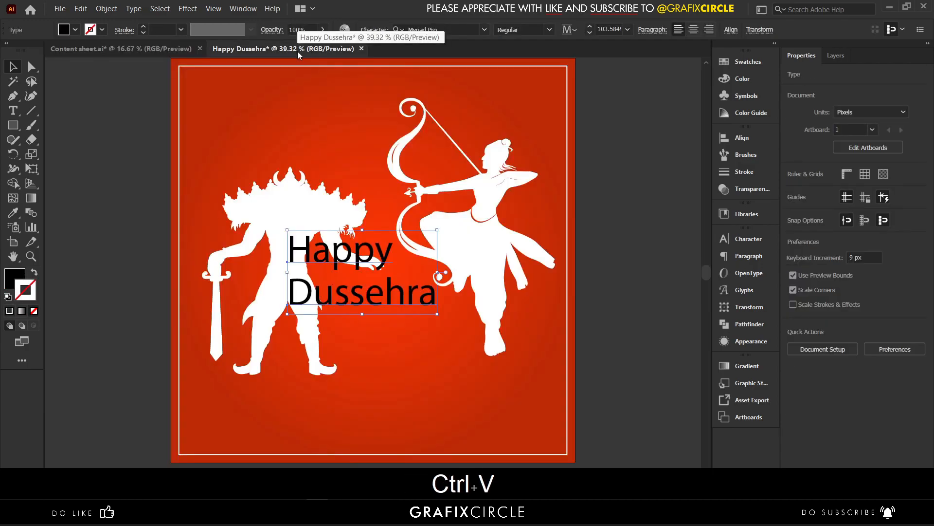
pyautogui.moveTo(411, 302); pyautogui.dragTo(455, 411)
pyautogui.moveTo(487, 382); pyautogui.dragTo(448, 399)
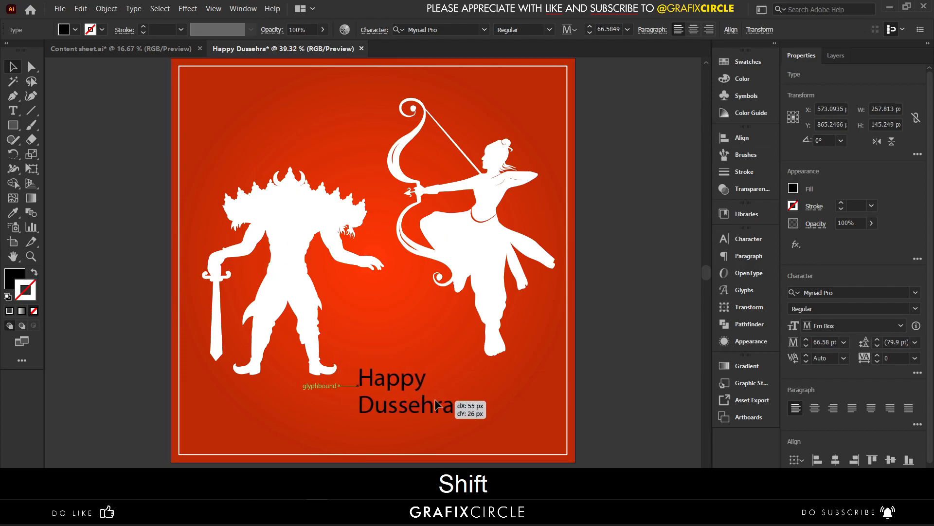
pyautogui.click(531, 384)
# Step: Fill both text lines, Happy and Dussehra, with the white (ffffff) sampled from the demon silhouette
pyautogui.click(406, 384)
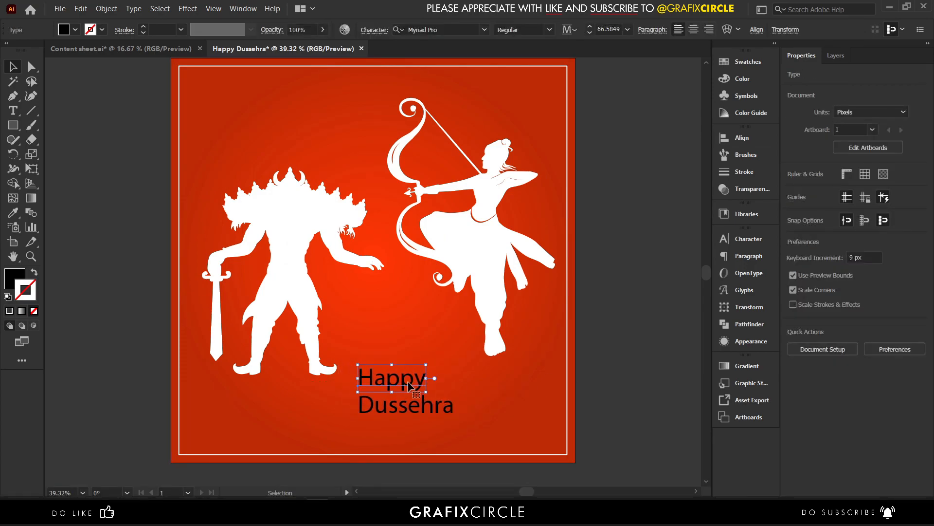
pyautogui.keyDown('shift'); pyautogui.click(383, 414); pyautogui.keyUp('shift')
pyautogui.press('i')
pyautogui.click(258, 208)
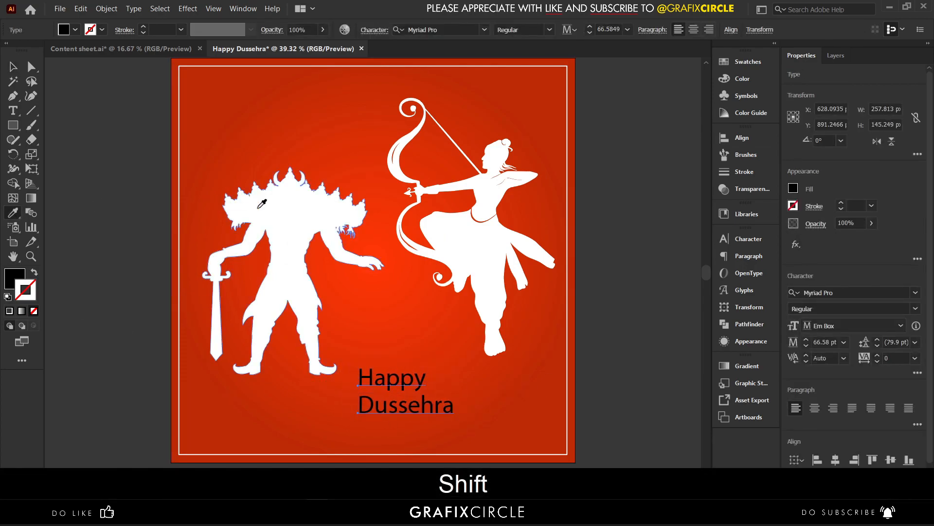
pyautogui.click(14, 280)
pyautogui.click(13, 67)
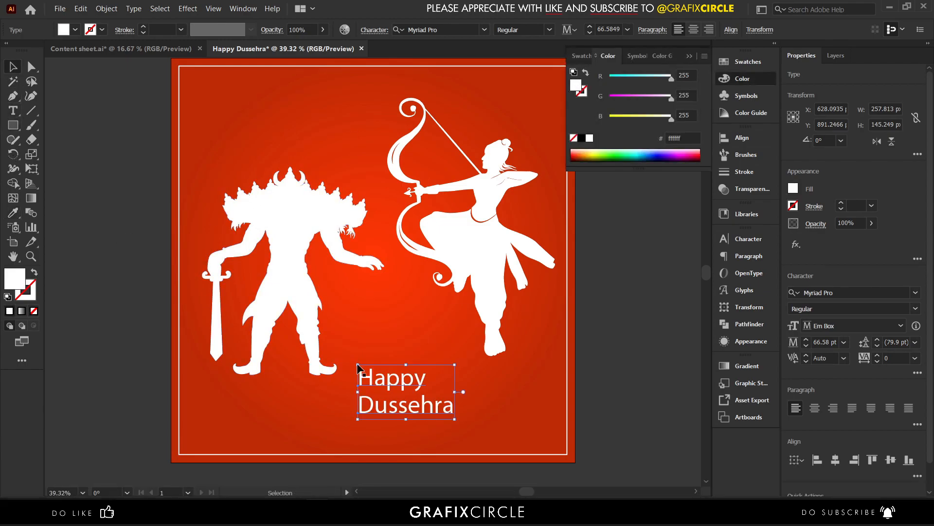
pyautogui.click(619, 406)
# Step: Set the word Happy in Gotham Book with all caps
pyautogui.click(408, 385)
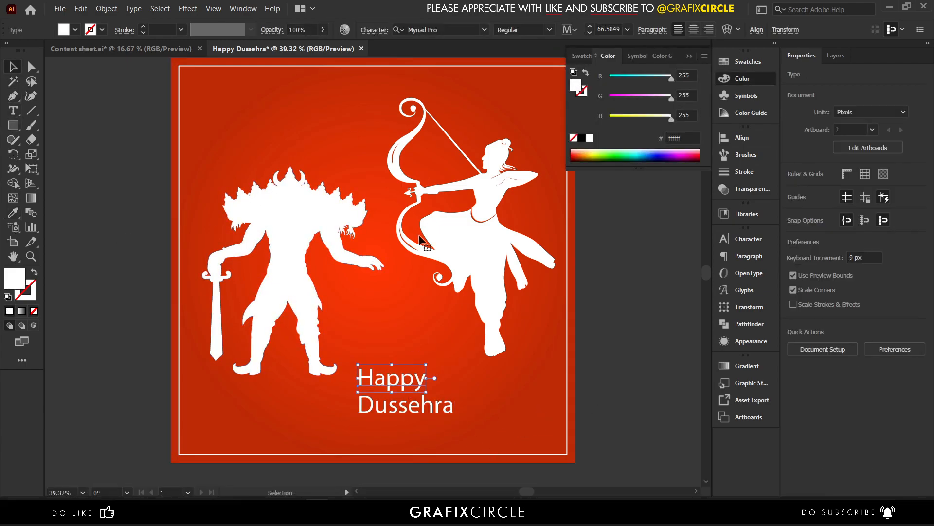
pyautogui.click(445, 30)
pyautogui.write('gotha')
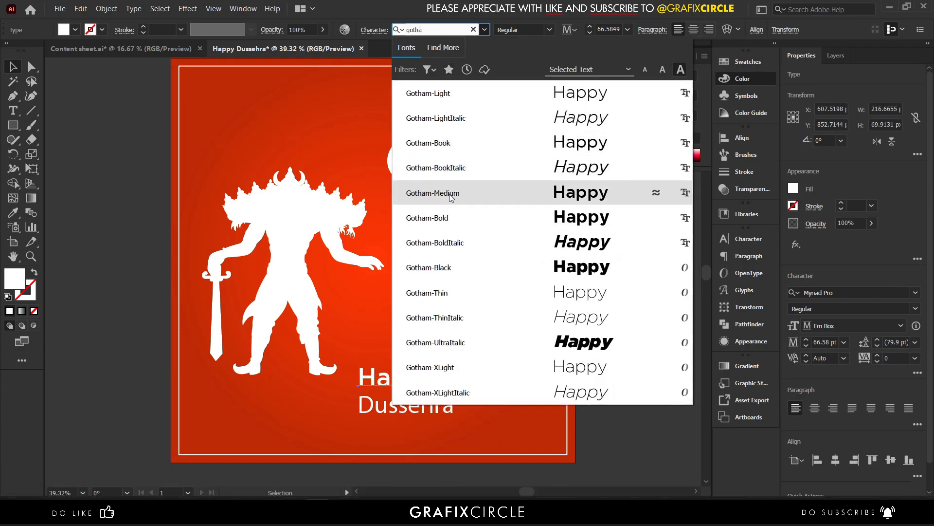
pyautogui.click(449, 193)
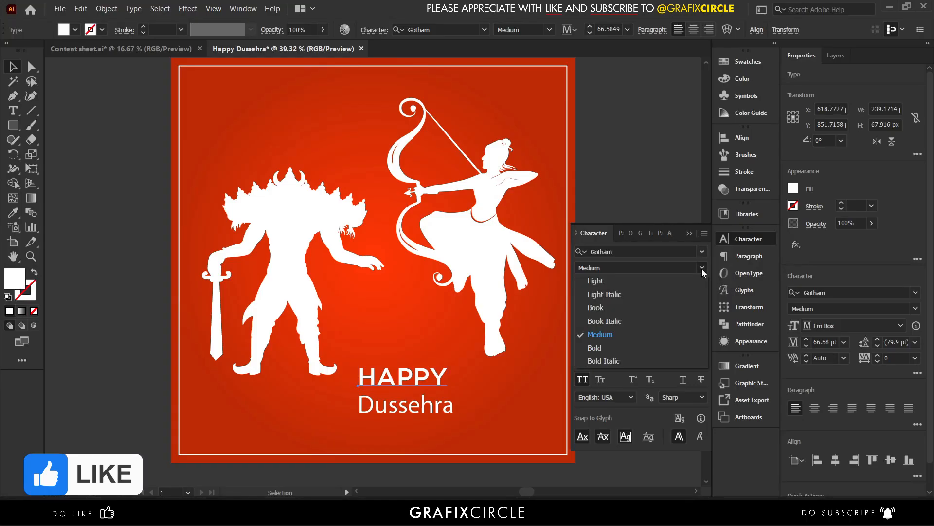
pyautogui.click(684, 308)
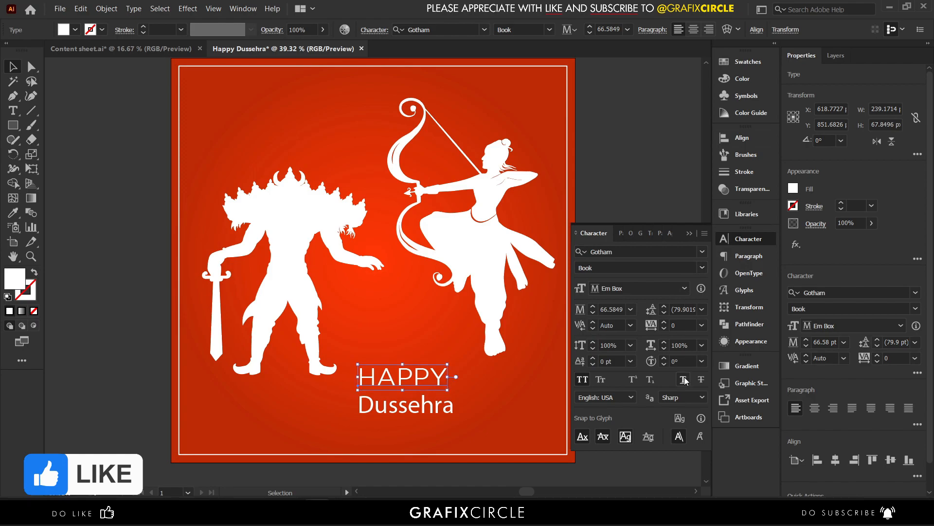
pyautogui.click(690, 234)
# Step: Set the word Dussehra in Rosseville Regular and enlarge it from its centre to about 584 × 265 px
pyautogui.click(440, 411)
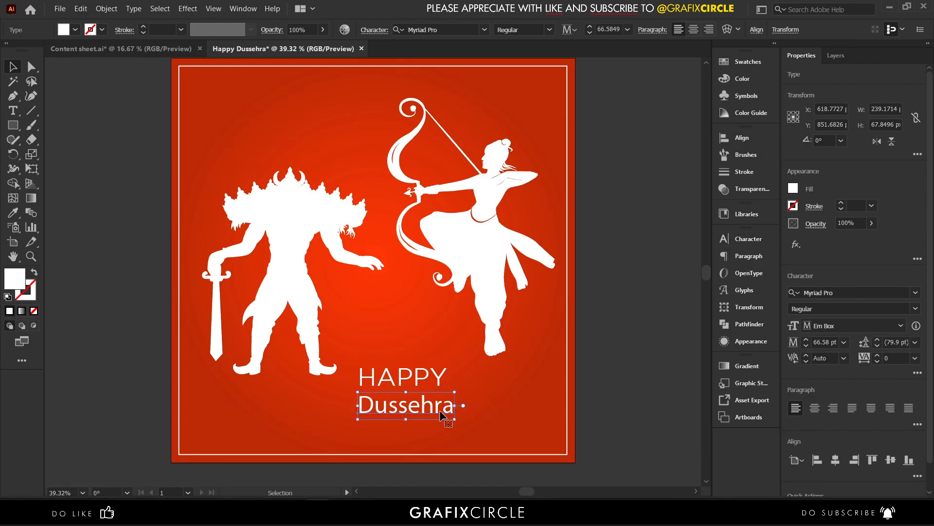
pyautogui.click(448, 29)
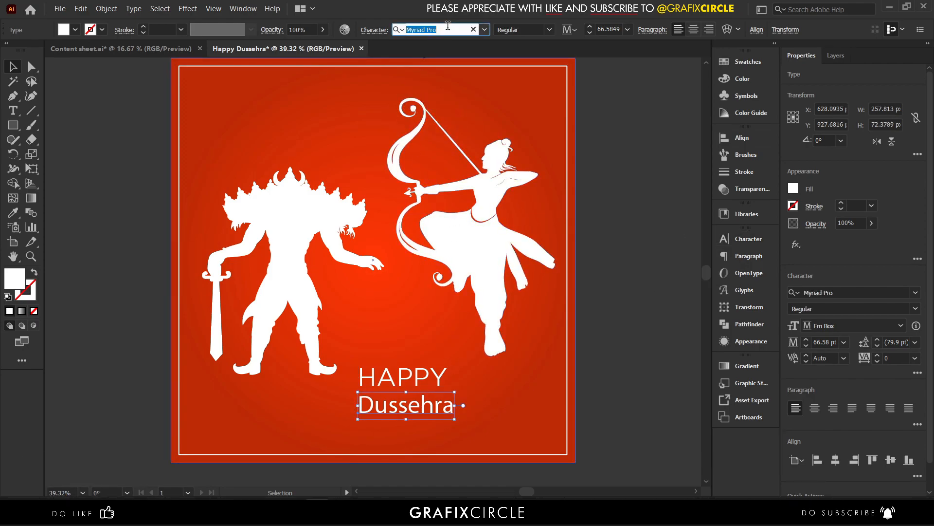
pyautogui.write('rosse')
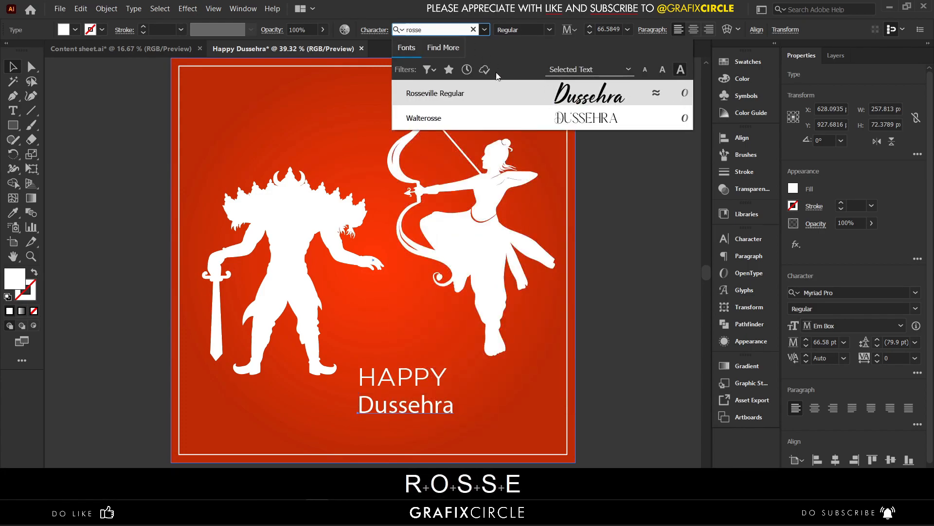
pyautogui.click(496, 93)
pyautogui.scroll(-2, 467, 341)
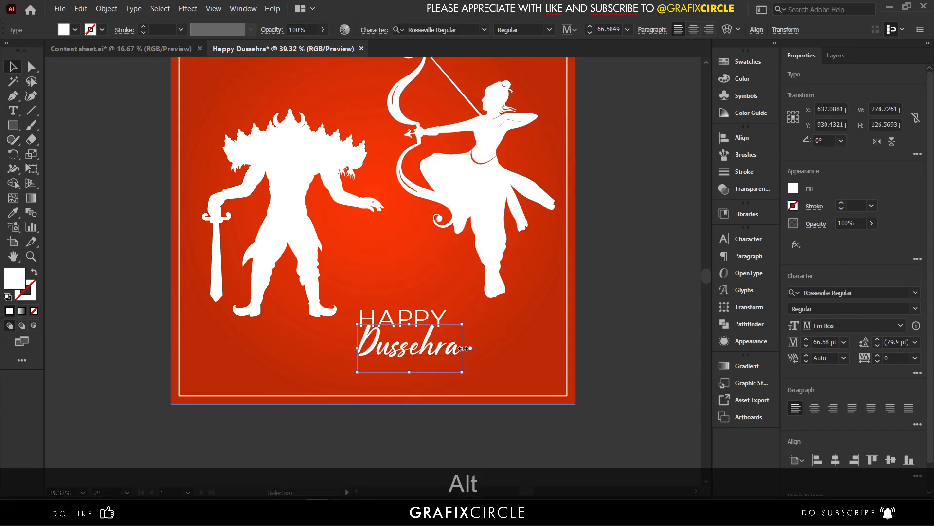
pyautogui.moveTo(463, 348); pyautogui.dragTo(420, 345)
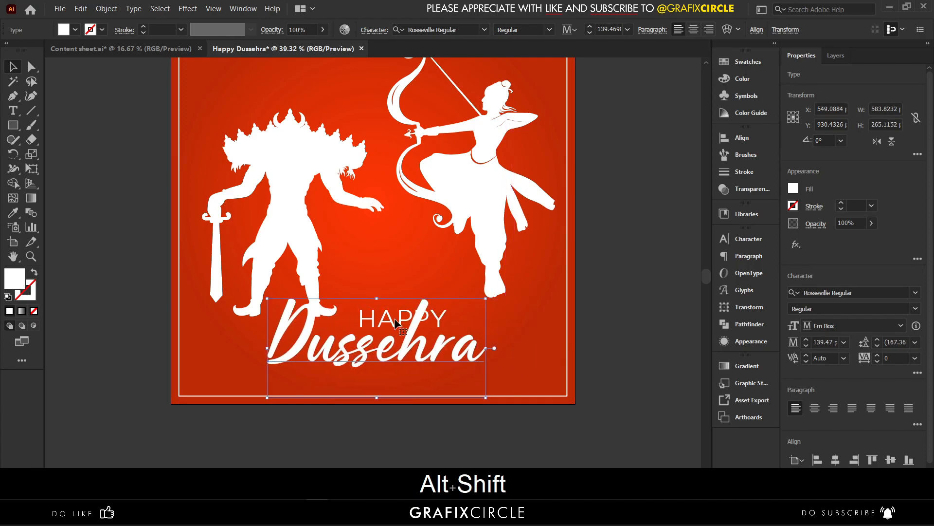
pyautogui.click(672, 344)
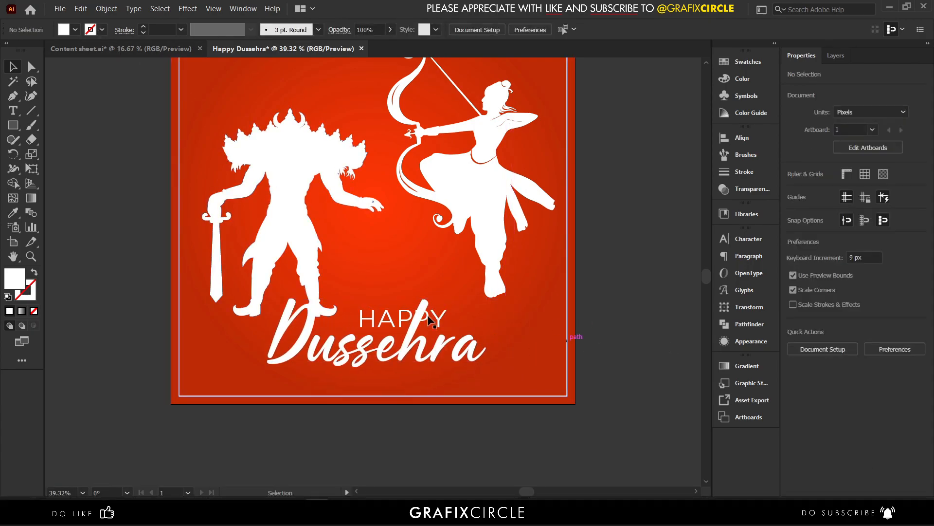
# Step: Fit HAPPY between the tall letters of Dussehra at about 216 × 61 px and group the two words
pyautogui.moveTo(435, 319); pyautogui.dragTo(404, 319)
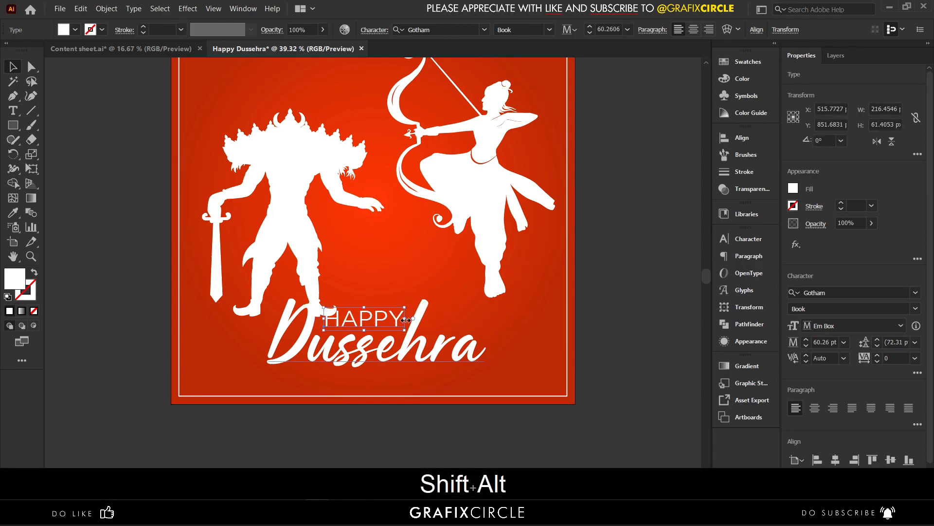
pyautogui.keyDown('shift'); pyautogui.click(446, 349); pyautogui.keyUp('shift')
pyautogui.hotkey('ctrl', 'shift', 'g')
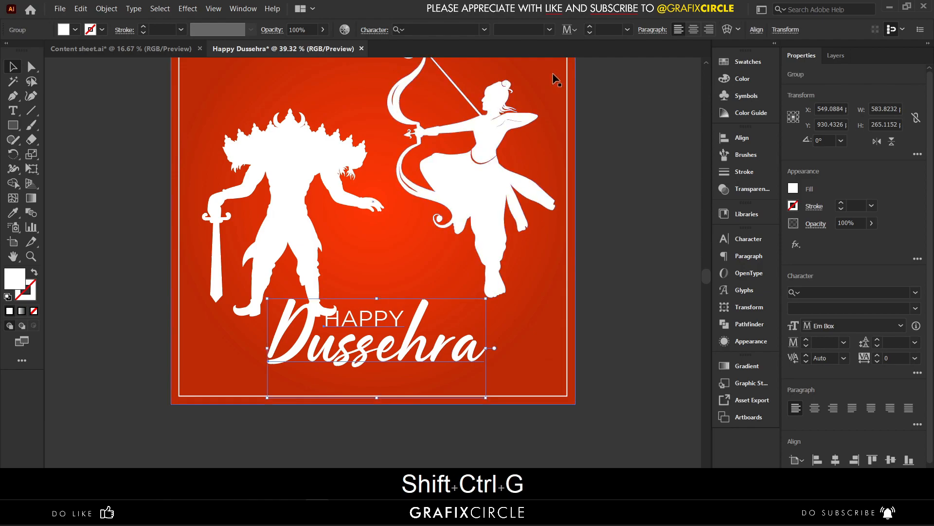
# Step: Centre the title group horizontally on the artboard and enlarge it to about 619 × 281 px
pyautogui.click(836, 460)
pyautogui.moveTo(375, 298); pyautogui.dragTo(374, 292)
pyautogui.click(620, 319)
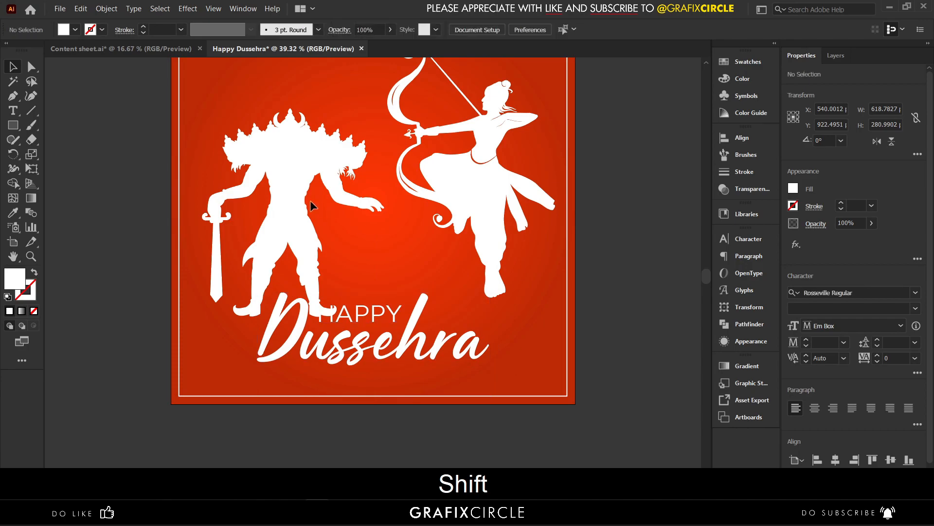
# Step: Apply a linear gradient to the demon silhouette and change its black end stop to white
pyautogui.click(314, 208)
pyautogui.click(759, 366)
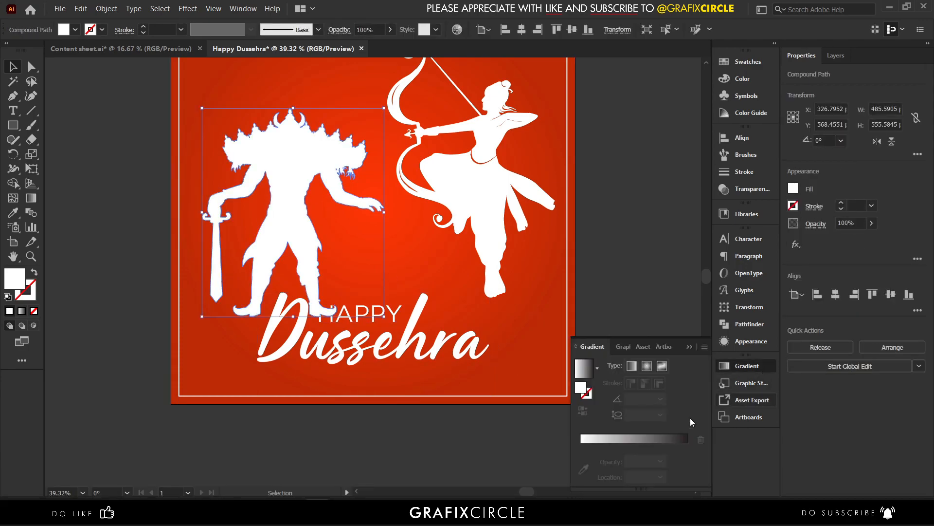
pyautogui.click(635, 438)
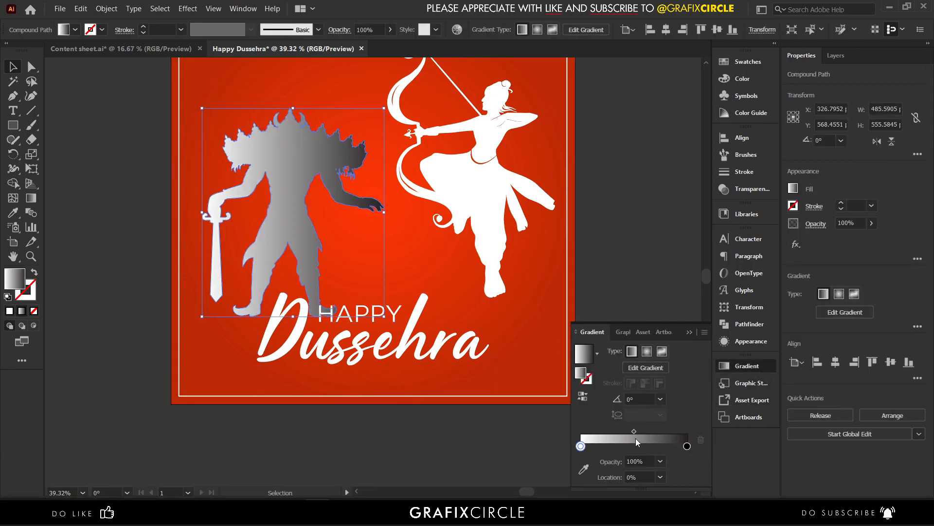
pyautogui.click(637, 367)
pyautogui.click(686, 446)
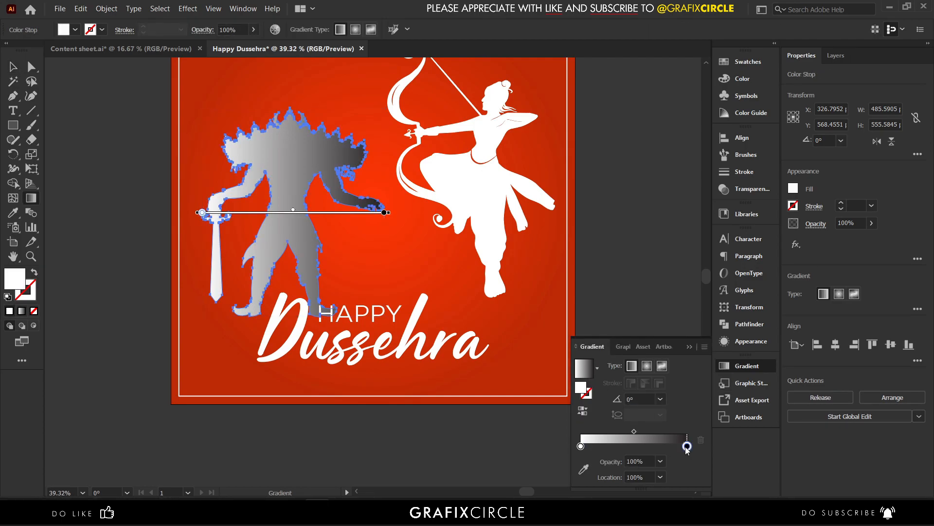
pyautogui.doubleClick(582, 389)
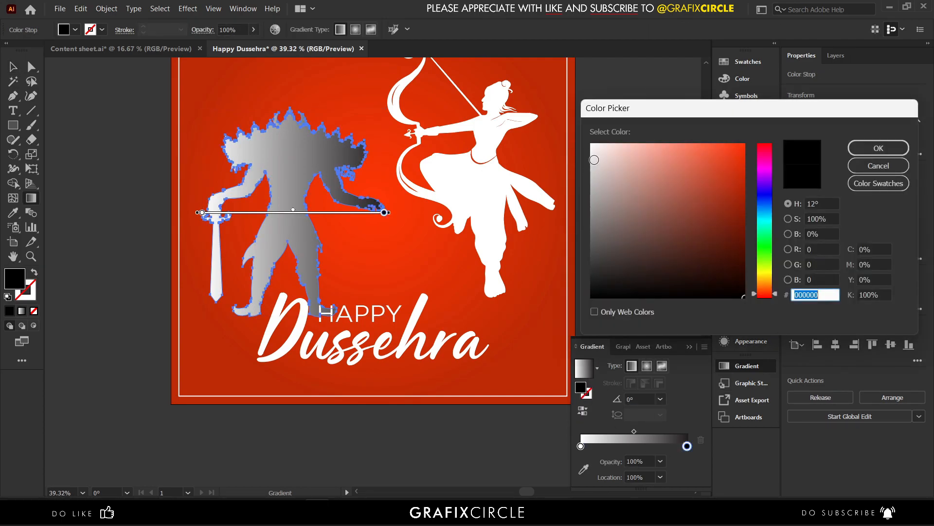
pyautogui.moveTo(593, 161); pyautogui.dragTo(586, 136)
pyautogui.click(878, 148)
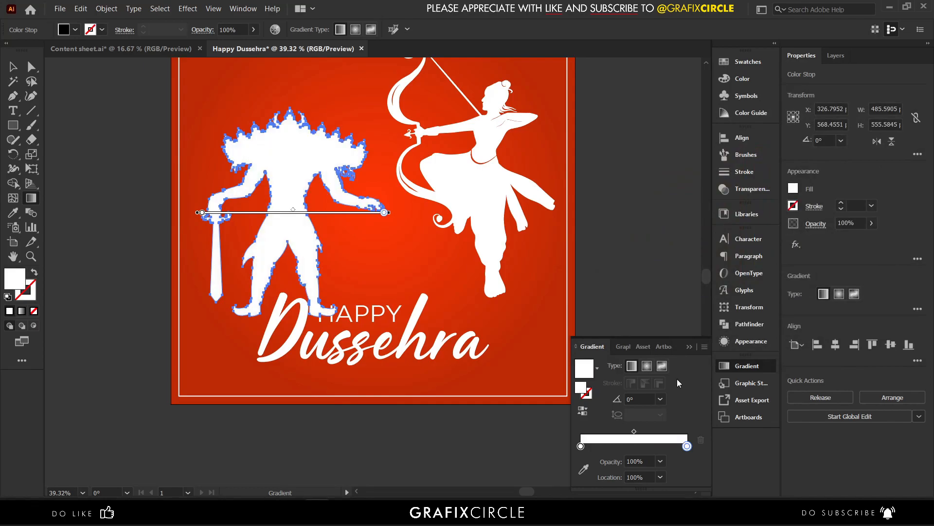
# Step: Set the demon gradient's angle to -90° and its end stop's opacity to 0%
pyautogui.click(661, 399)
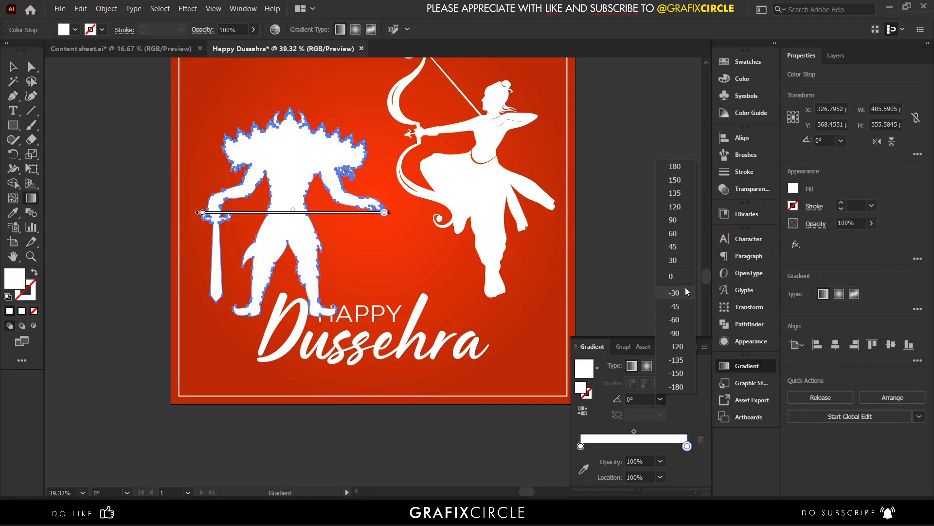
pyautogui.click(674, 333)
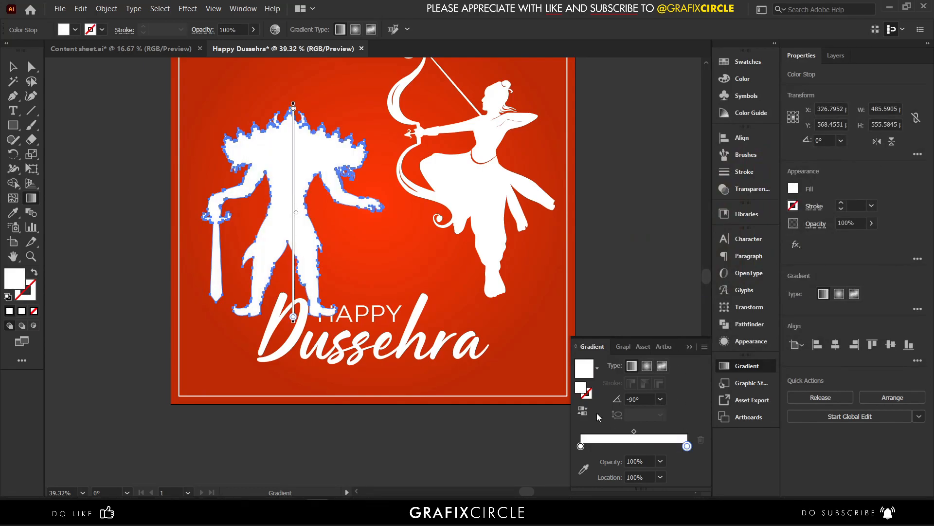
pyautogui.click(660, 461)
pyautogui.click(685, 315)
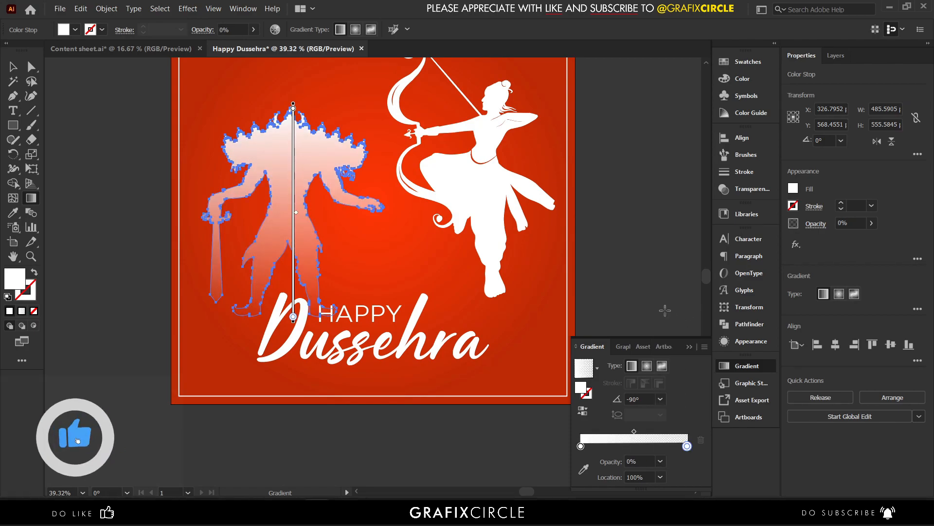
# Step: Shift the demon's gradient downward so that the fade starts around shoulder level
pyautogui.moveTo(292, 170); pyautogui.dragTo(290, 211)
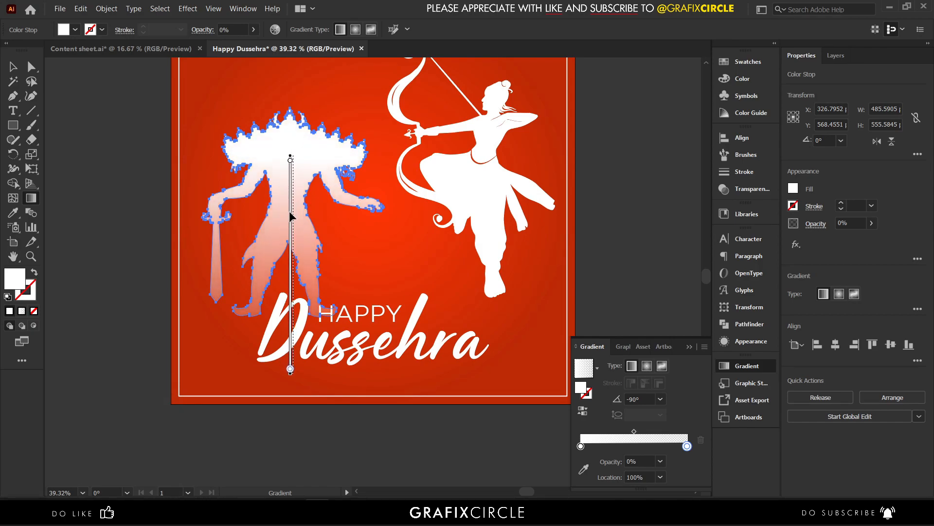
pyautogui.click(13, 67)
pyautogui.click(665, 322)
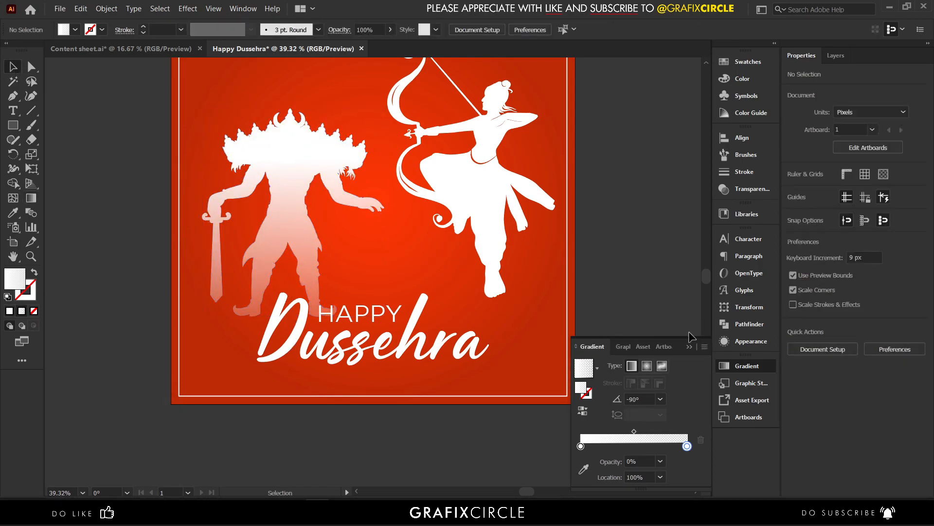
pyautogui.click(689, 346)
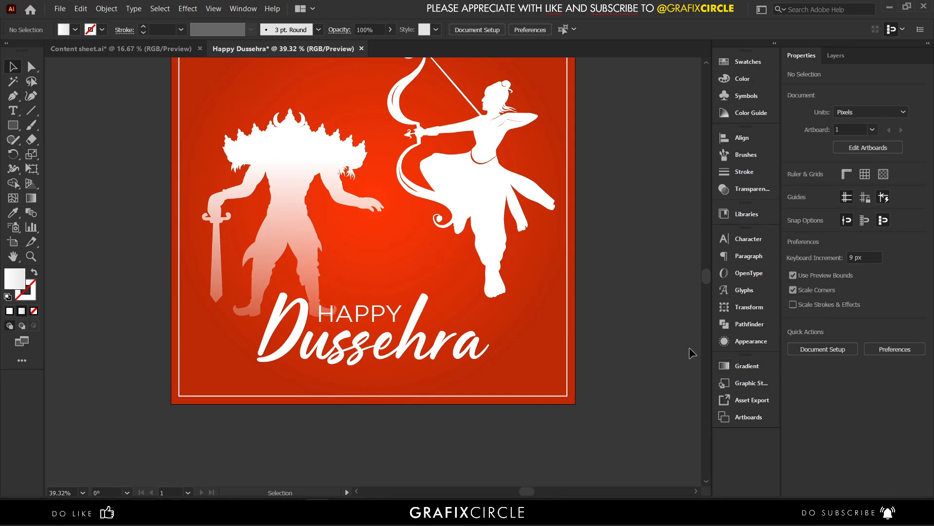
# Step: Raise the demon slightly, scale both silhouettes together to about 895 × 675 px, and shift them about 15 px left and 11 px down
pyautogui.scroll(-1, 602, 288)
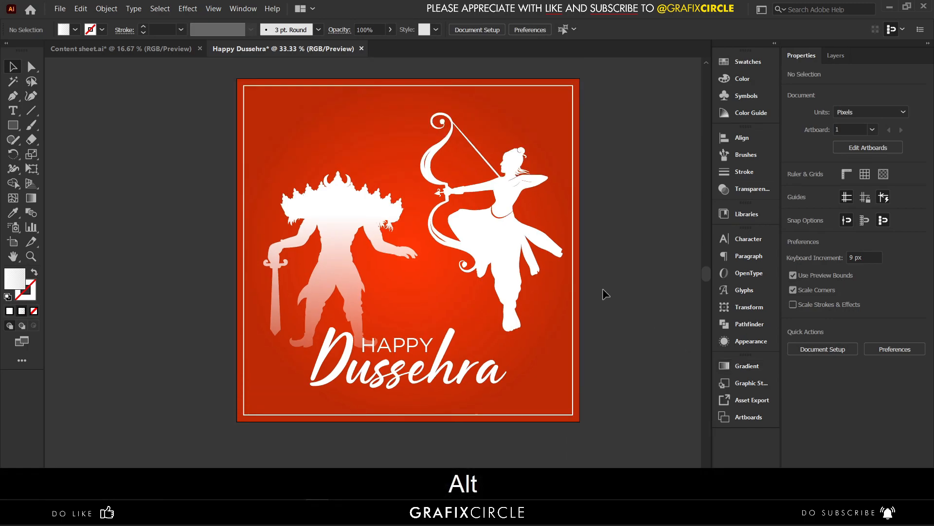
pyautogui.moveTo(338, 225); pyautogui.dragTo(352, 207)
pyautogui.keyDown('shift'); pyautogui.click(493, 226); pyautogui.keyUp('shift')
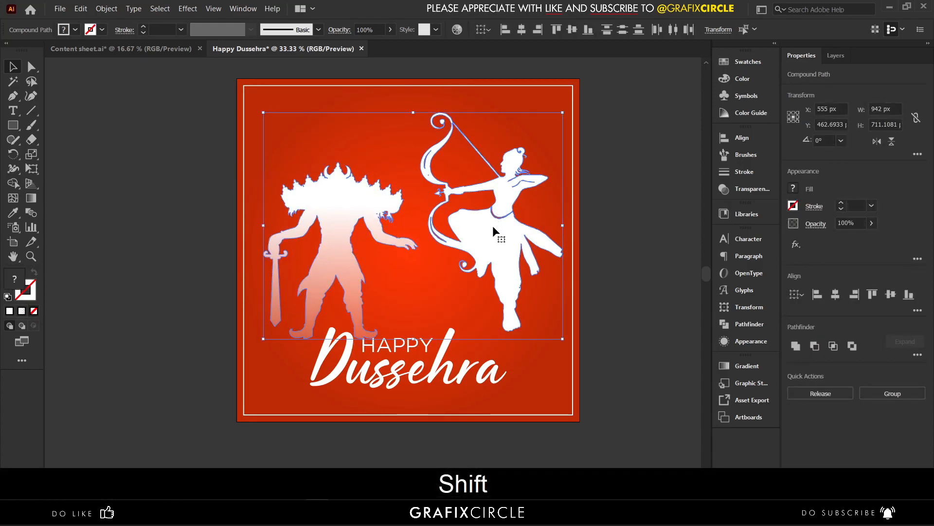
pyautogui.moveTo(492, 226); pyautogui.dragTo(492, 223)
pyautogui.moveTo(563, 111); pyautogui.dragTo(556, 116)
pyautogui.moveTo(504, 186); pyautogui.dragTo(497, 191)
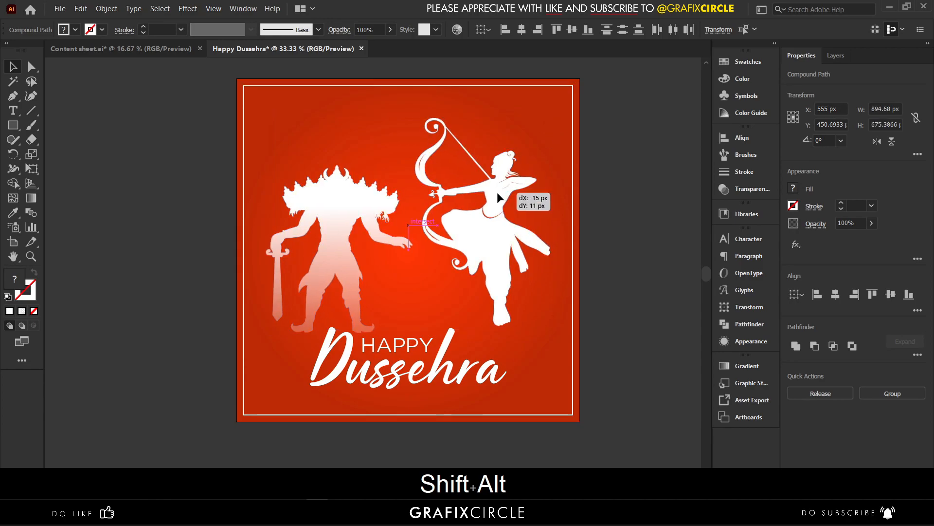
# Step: Spread the silhouettes apart by moving the archer slightly right and down and the demon slightly left
pyautogui.moveTo(497, 196); pyautogui.dragTo(511, 221)
pyautogui.click(615, 229)
pyautogui.moveTo(356, 202); pyautogui.dragTo(351, 202)
pyautogui.click(632, 240)
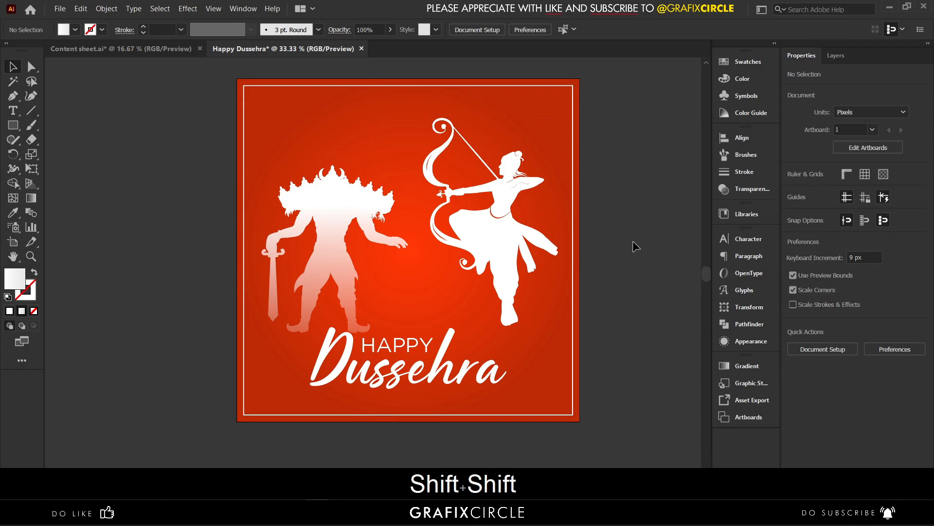
pyautogui.click(481, 371)
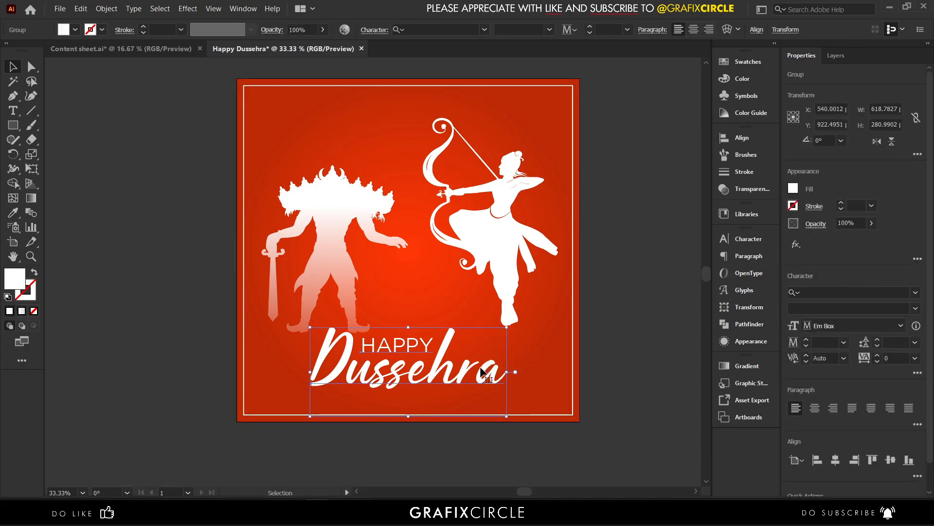
pyautogui.click(645, 328)
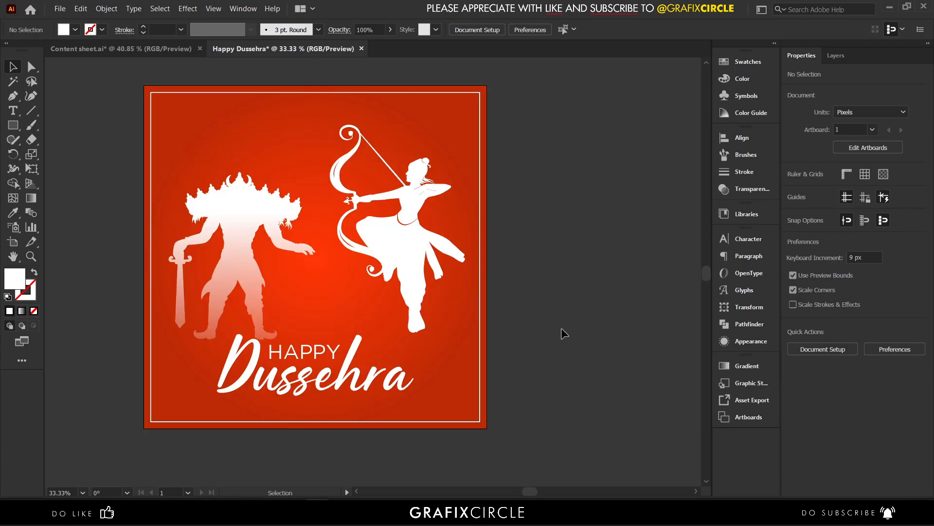
pyautogui.moveTo(548, 307); pyautogui.dragTo(580, 302)
pyautogui.scroll(1, 368, 277)
pyautogui.hotkey('ctrl', 'alt', '0')
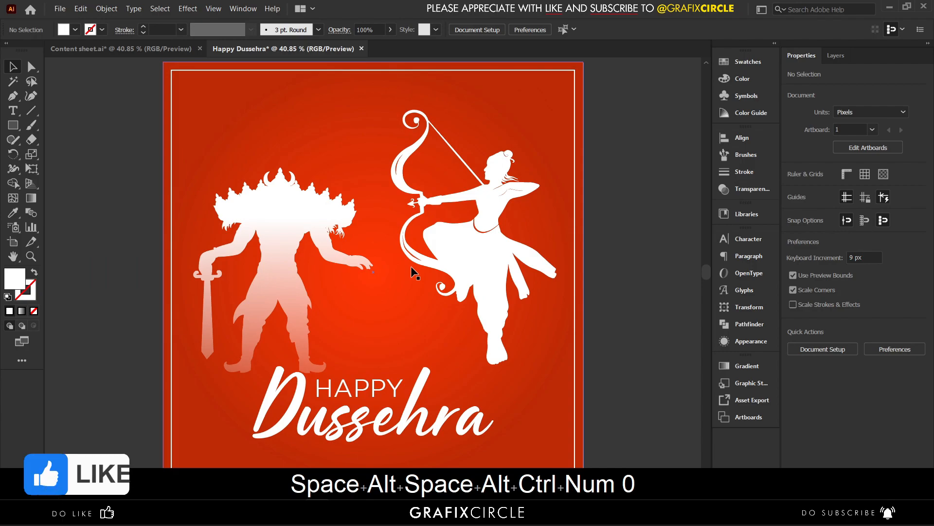
pyautogui.scroll(-1, 410, 265)
pyautogui.moveTo(484, 255); pyautogui.dragTo(484, 250)
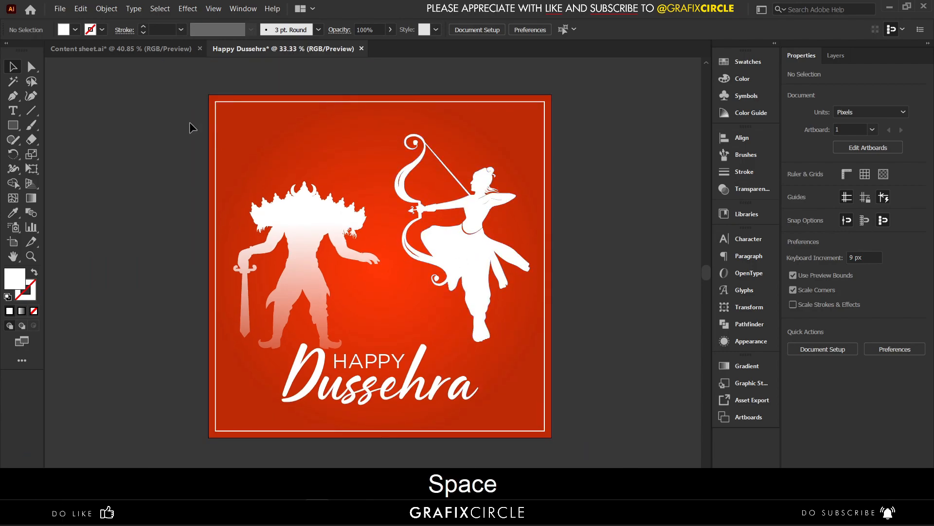
# Step: Copy the GC Grafix Circle logo from Content sheet.ai into the poster's upper-left corner, scaled to about 107 × 107 px
pyautogui.click(162, 49)
pyautogui.click(265, 162)
pyautogui.scroll(-2, 266, 162)
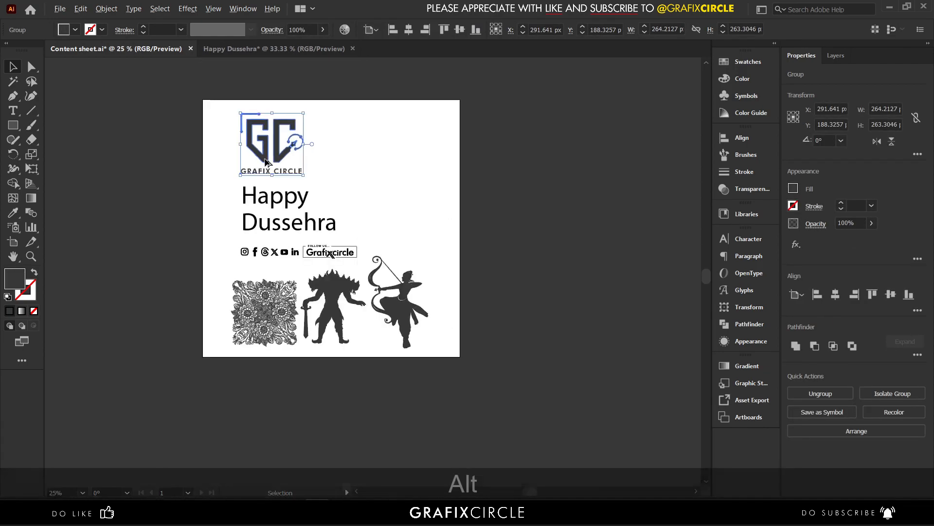
pyautogui.scroll(1, 265, 162)
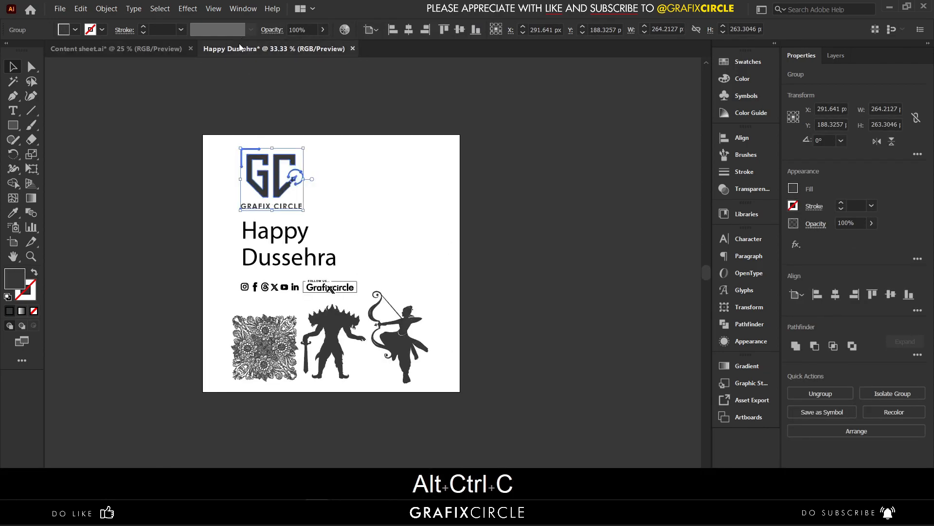
pyautogui.click(243, 49)
pyautogui.hotkey('ctrl', 'v')
pyautogui.moveTo(413, 312); pyautogui.dragTo(247, 129)
pyautogui.scroll(2, 219, 116)
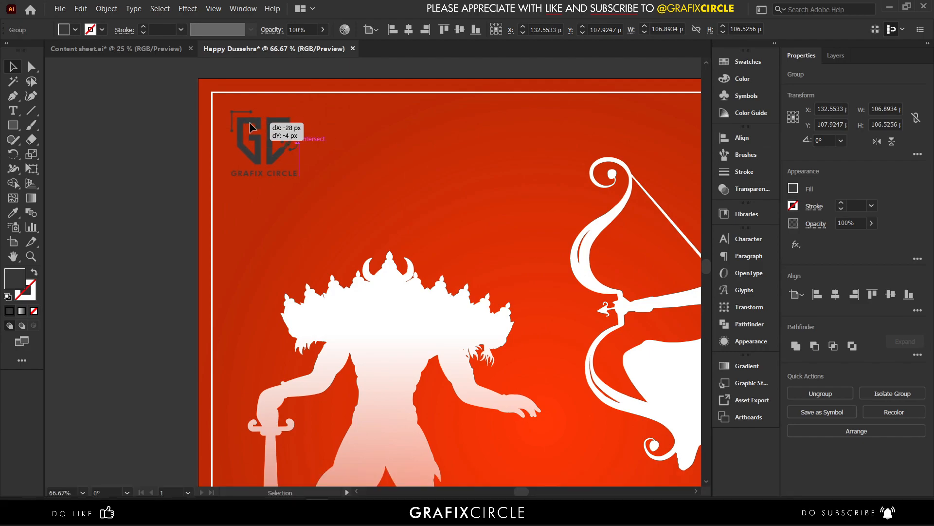
# Step: Recolour the Grafix Circle logo white by sampling the archer silhouette, and clear the selection
pyautogui.scroll(-2, 246, 129)
pyautogui.click(10, 213)
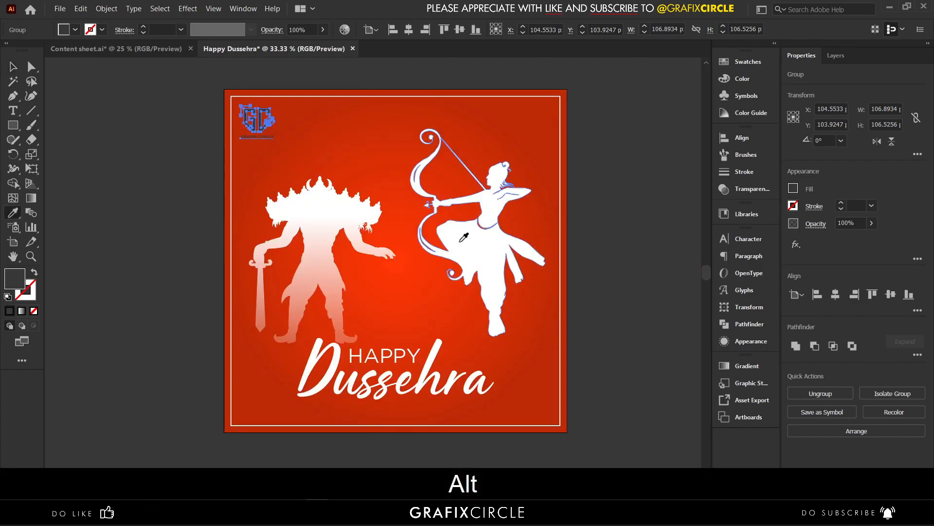
pyautogui.press('v')
pyautogui.click(85, 58)
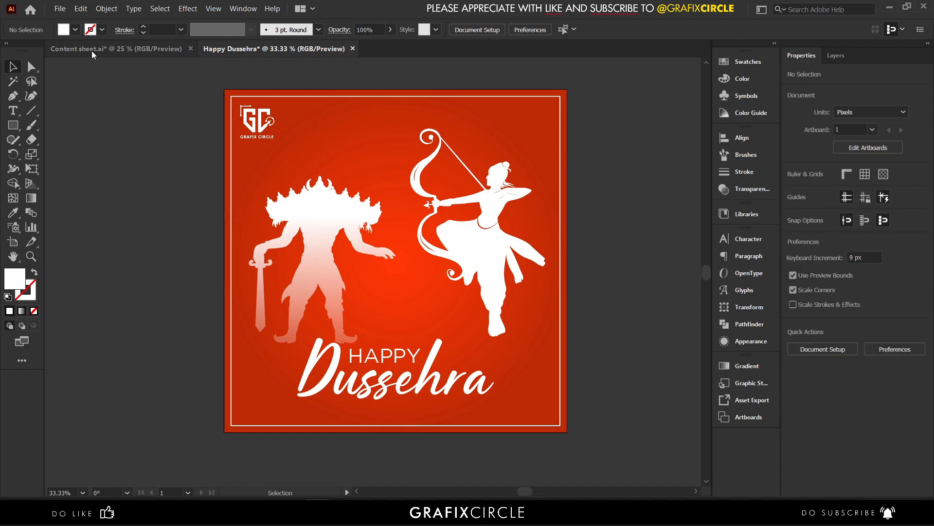
# Step: Copy the social icons and Grafixcircle handle group from Content sheet.ai and place it below the poster's title
pyautogui.click(91, 50)
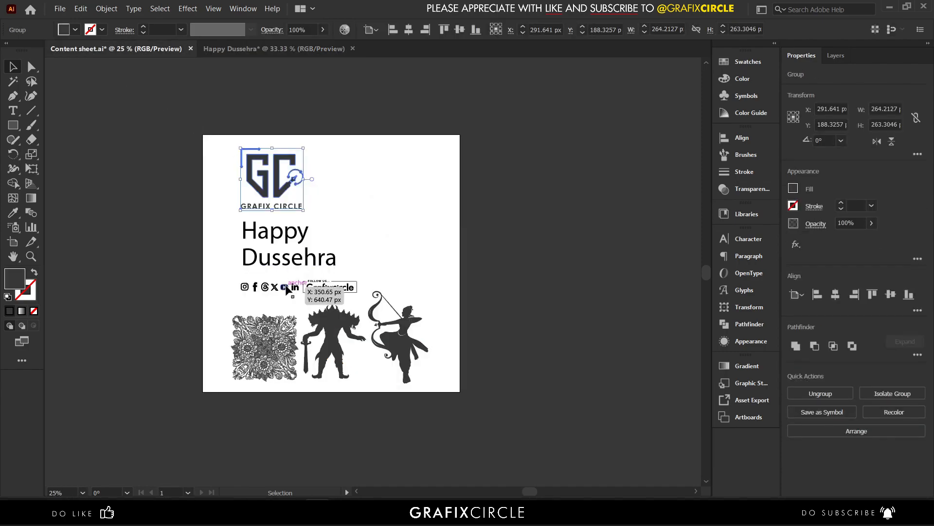
pyautogui.click(286, 287)
pyautogui.hotkey('ctrl', 'c')
pyautogui.click(304, 46)
pyautogui.hotkey('ctrl', 'v')
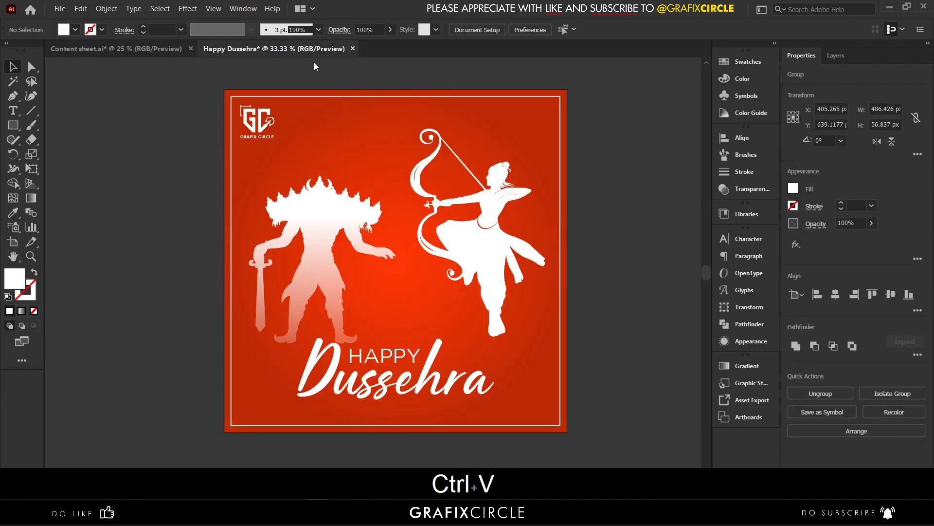
pyautogui.moveTo(431, 276); pyautogui.dragTo(445, 416)
# Step: Recolour the social icons and handle group white by sampling the archer silhouette
pyautogui.click(13, 214)
pyautogui.click(476, 250)
pyautogui.click(15, 69)
# Step: Move both silhouettes and the title up together in proportion, and raise the social icons row slightly above the border
pyautogui.click(375, 219)
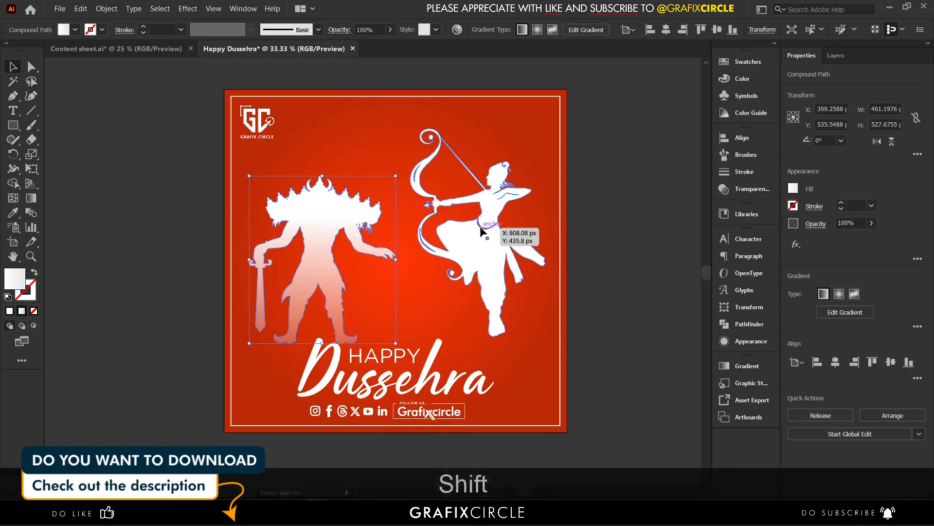
pyautogui.keyDown('shift'); pyautogui.click(483, 251); pyautogui.keyUp('shift')
pyautogui.moveTo(483, 249); pyautogui.dragTo(481, 235)
pyautogui.moveTo(426, 376); pyautogui.dragTo(424, 364)
pyautogui.moveTo(427, 418); pyautogui.dragTo(428, 413)
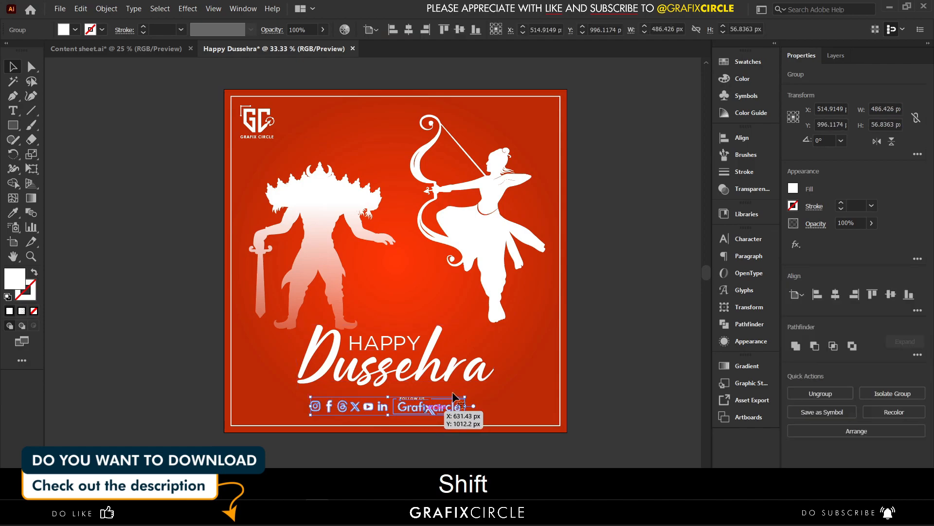
pyautogui.click(603, 325)
pyautogui.scroll(3, 381, 428)
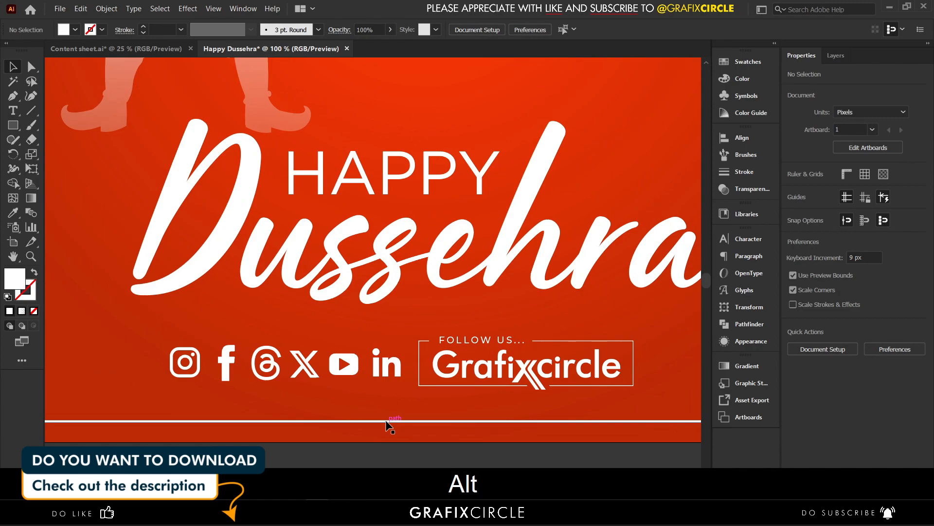
pyautogui.scroll(-3, 365, 400)
pyautogui.hotkey('ctrl', '0')
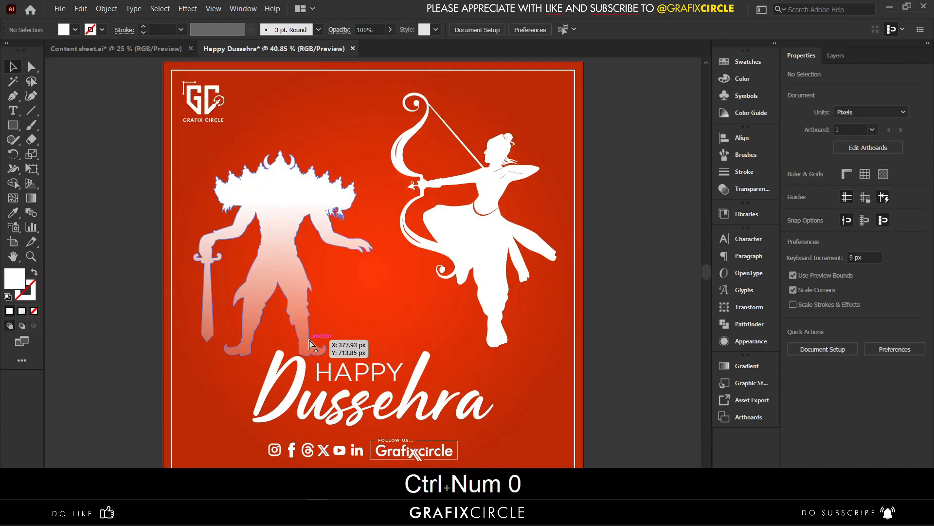
pyautogui.scroll(-1, 267, 122)
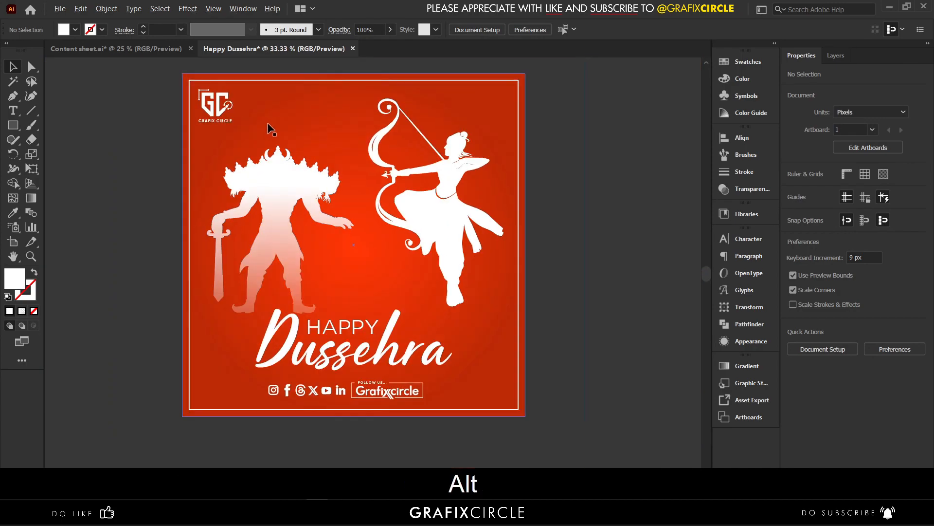
# Step: Copy the square floral pattern from Content sheet.ai and paste it into the Happy Dussehra poster
pyautogui.click(97, 49)
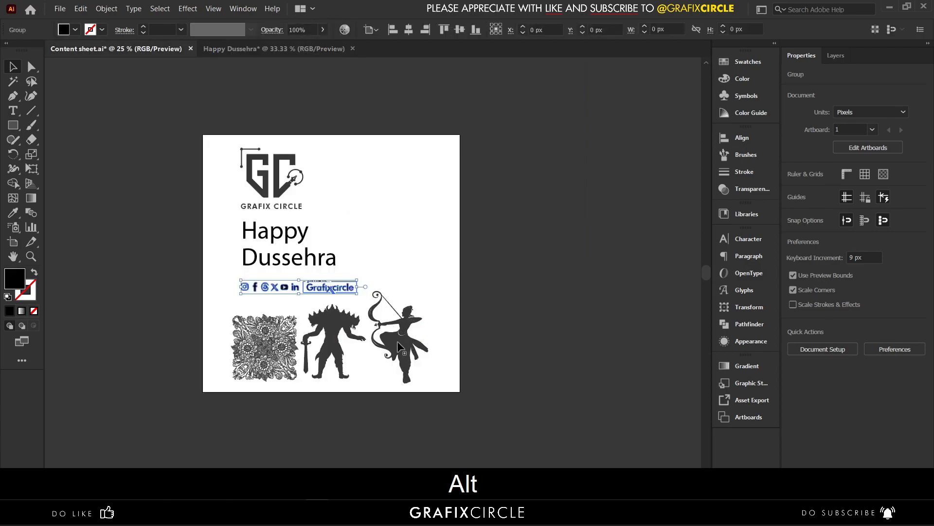
pyautogui.click(292, 287)
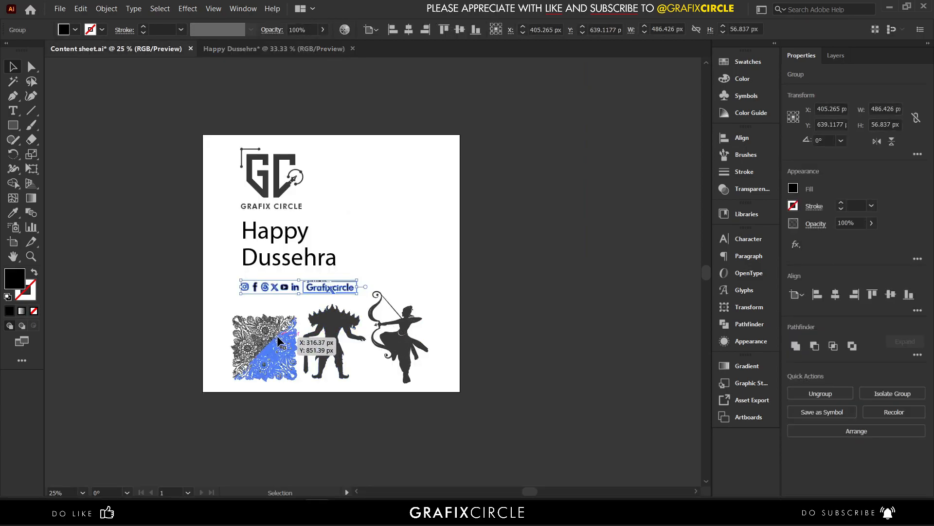
pyautogui.click(280, 341)
pyautogui.hotkey('ctrl', 'c')
pyautogui.click(270, 50)
pyautogui.hotkey('ctrl', 'v')
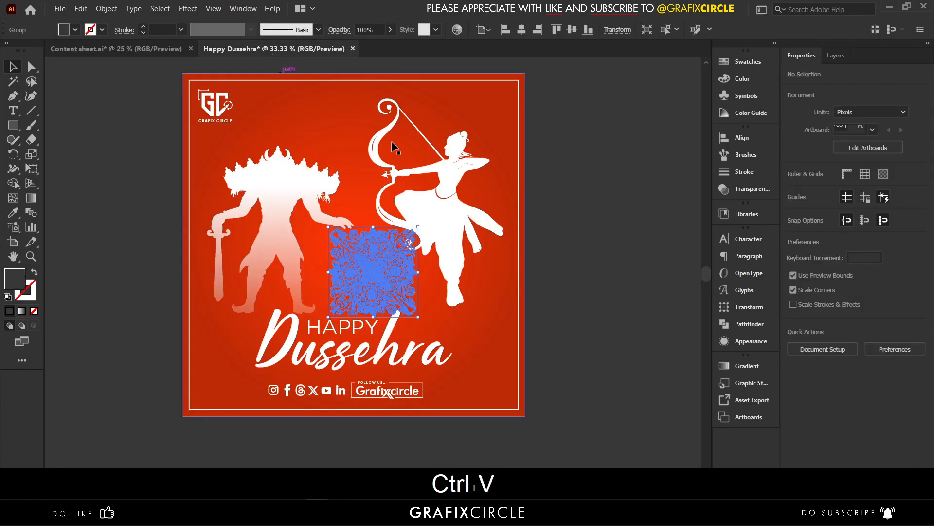
# Step: Centre the floral pattern horizontally and vertically on the artboard and scale it proportionally to 1064 × 1064 px
pyautogui.click(521, 29)
pyautogui.click(571, 30)
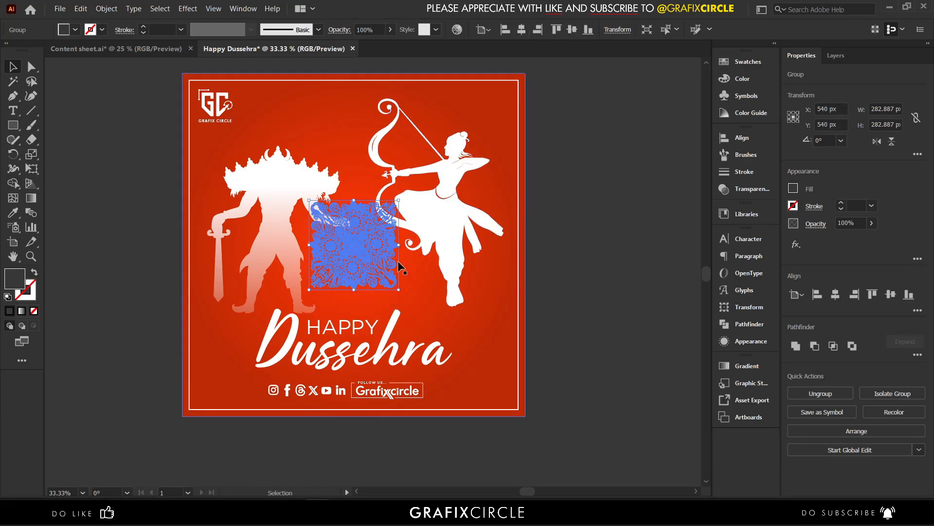
pyautogui.moveTo(400, 246); pyautogui.dragTo(523, 248)
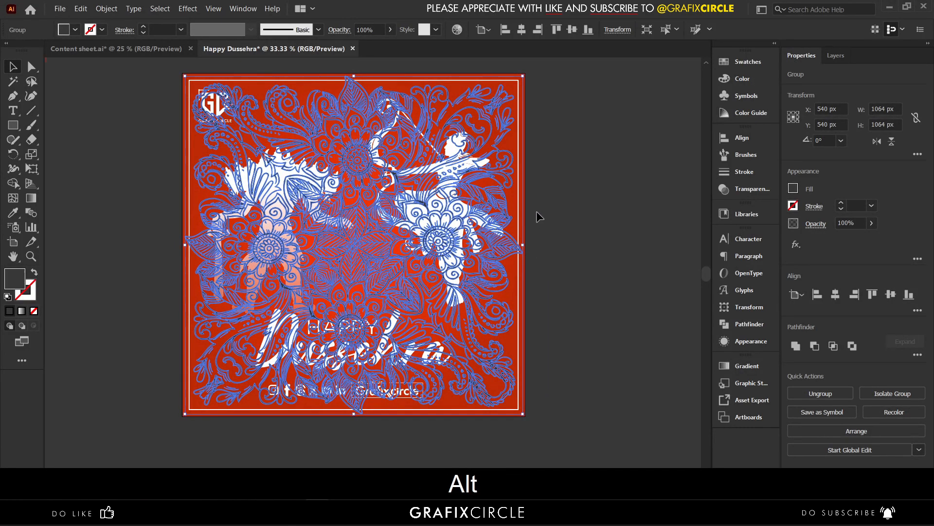
# Step: Send the floral pattern and the red background together to the back, behind the silhouettes, title and logo
pyautogui.scroll(4, 537, 211)
pyautogui.keyDown('shift'); pyautogui.click(480, 178); pyautogui.keyUp('shift')
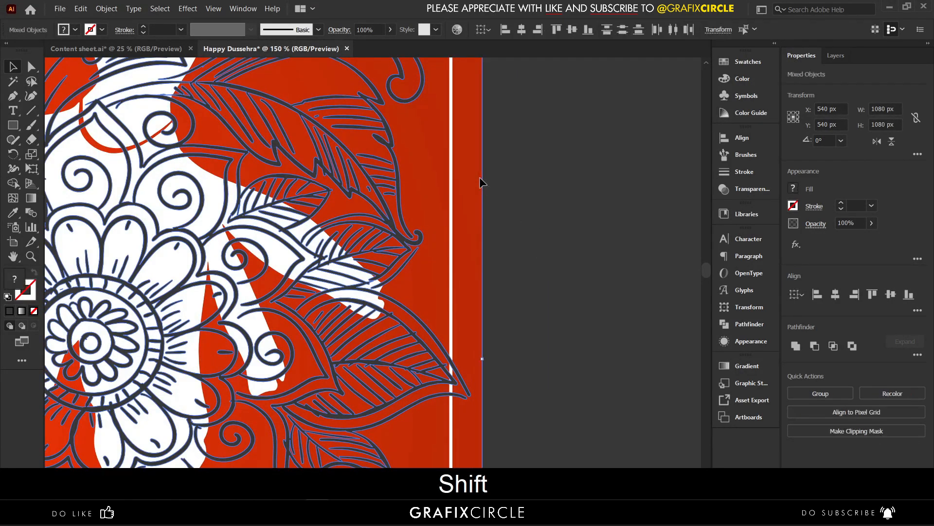
pyautogui.rightClick(479, 178)
pyautogui.moveTo(591, 331)
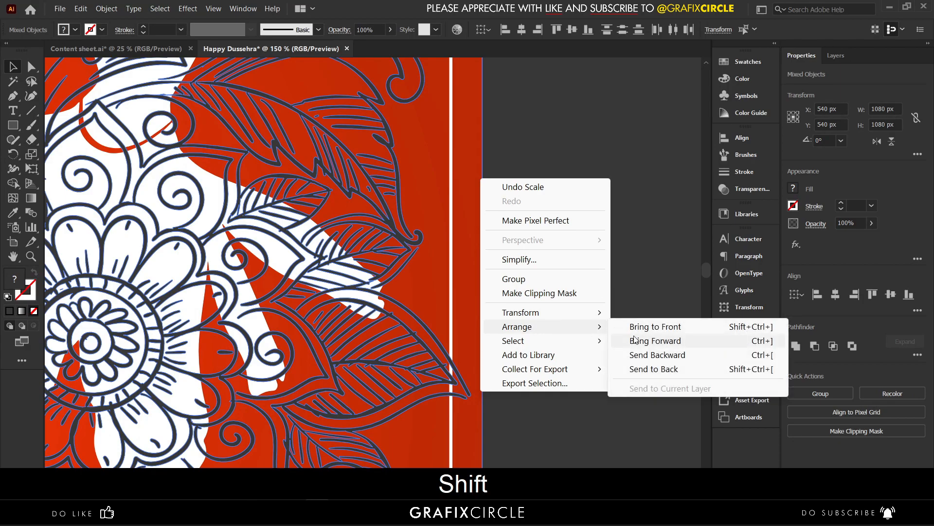
pyautogui.click(679, 371)
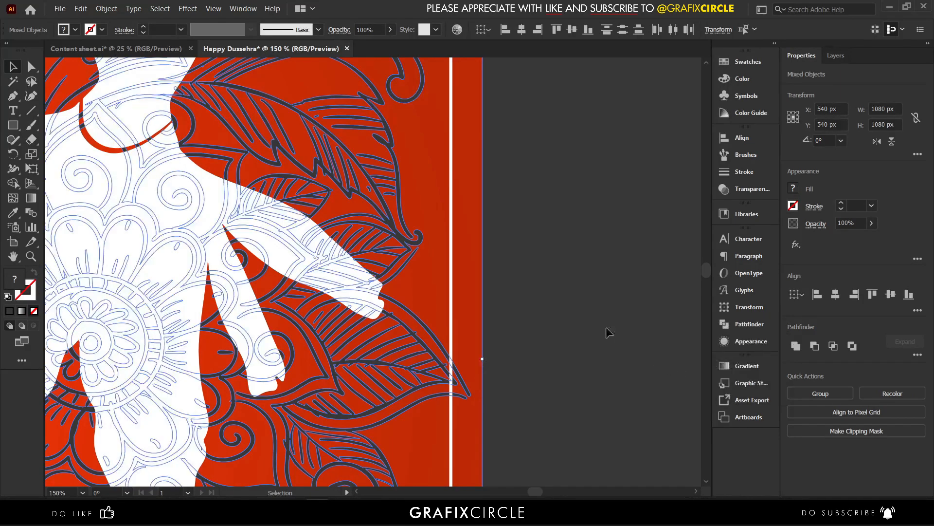
pyautogui.scroll(-4, 577, 302)
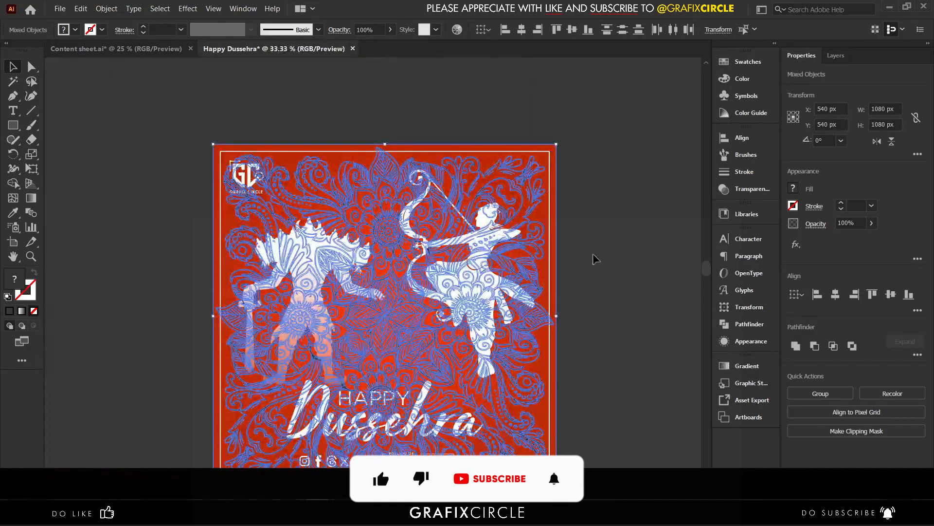
pyautogui.click(595, 259)
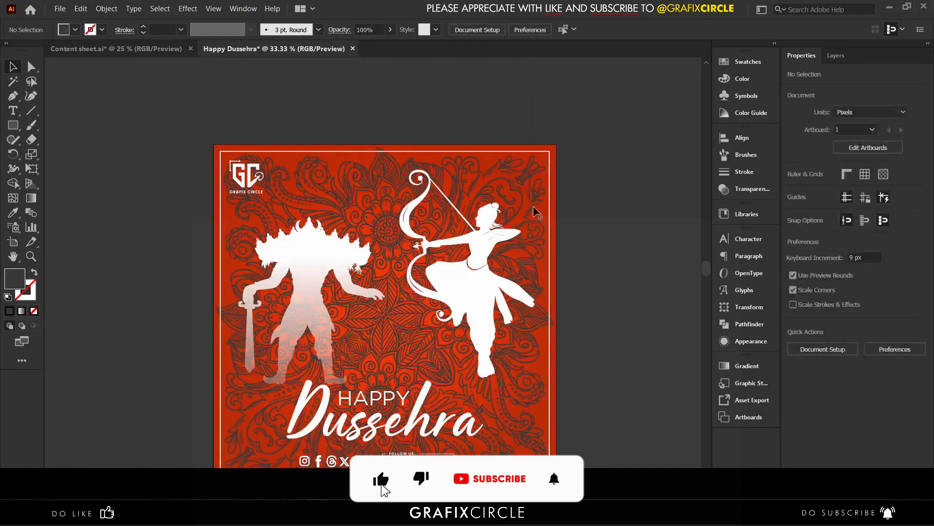
# Step: Set the floral pattern's opacity to 5%
pyautogui.click(535, 211)
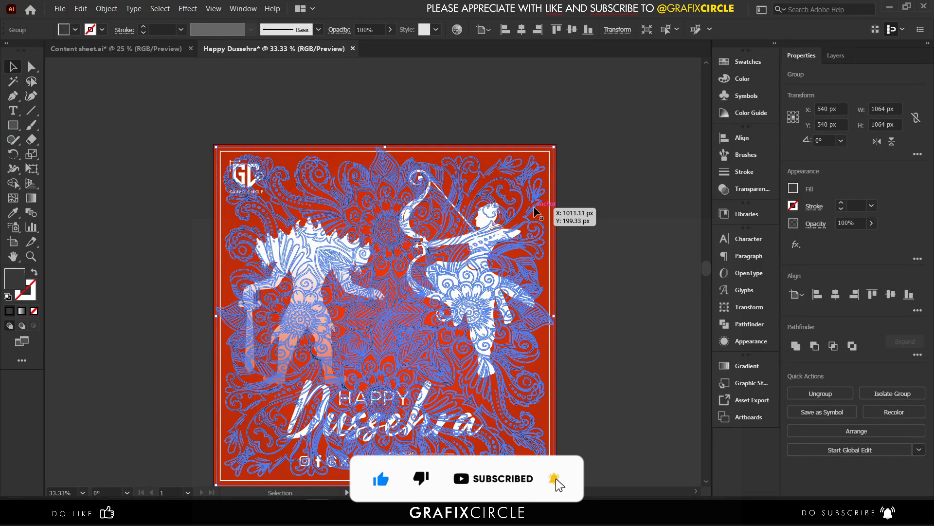
pyautogui.click(746, 366)
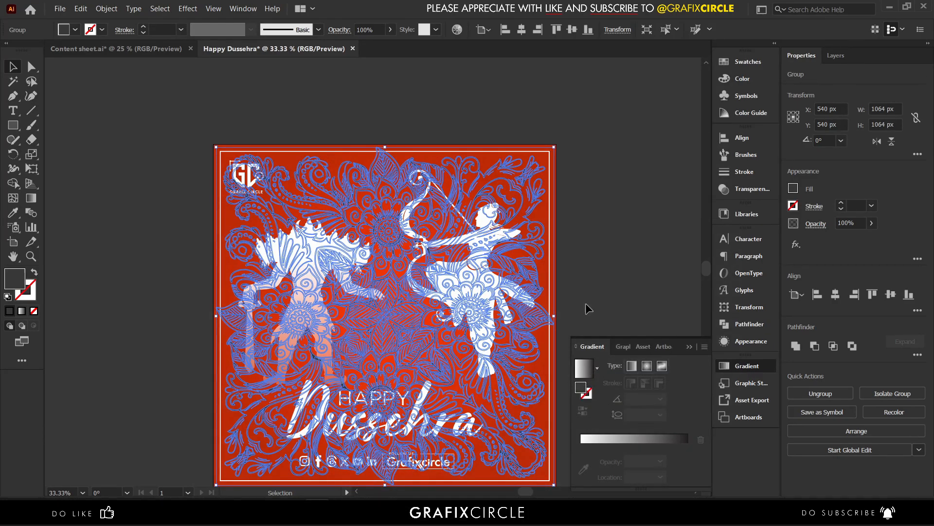
pyautogui.click(688, 346)
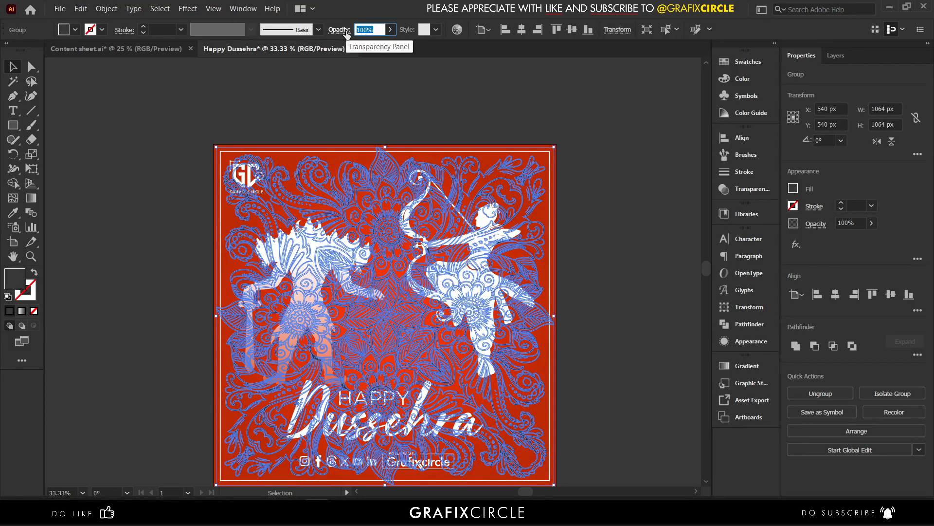
pyautogui.write('5')
pyautogui.press('Return')
pyautogui.click(305, 110)
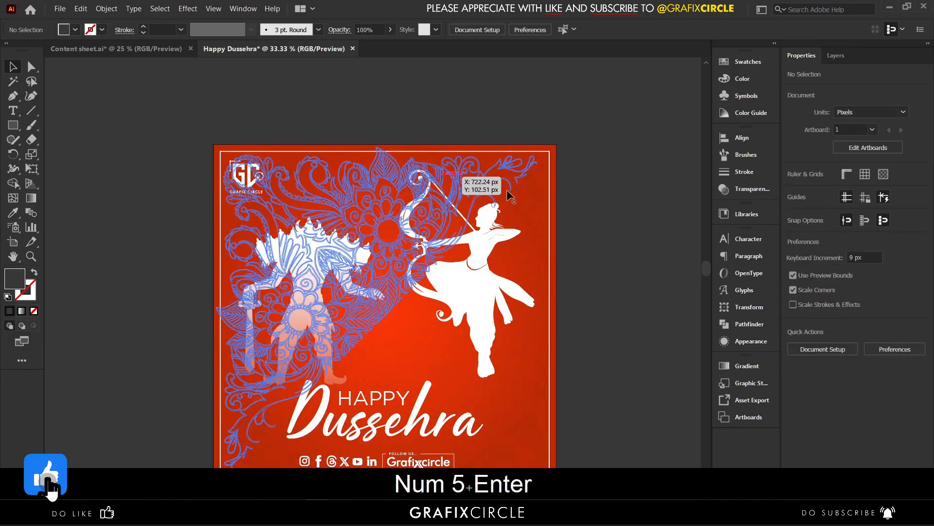
# Step: Change the floral pattern's opacity to 10% and check the whole poster
pyautogui.scroll(2, 494, 190)
pyautogui.click(514, 199)
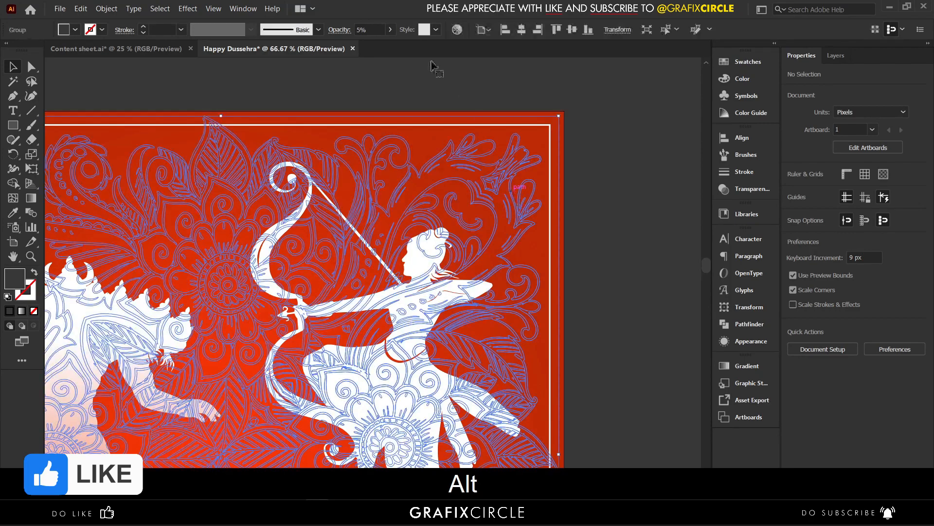
pyautogui.click(365, 30)
pyautogui.write('10')
pyautogui.press('Return')
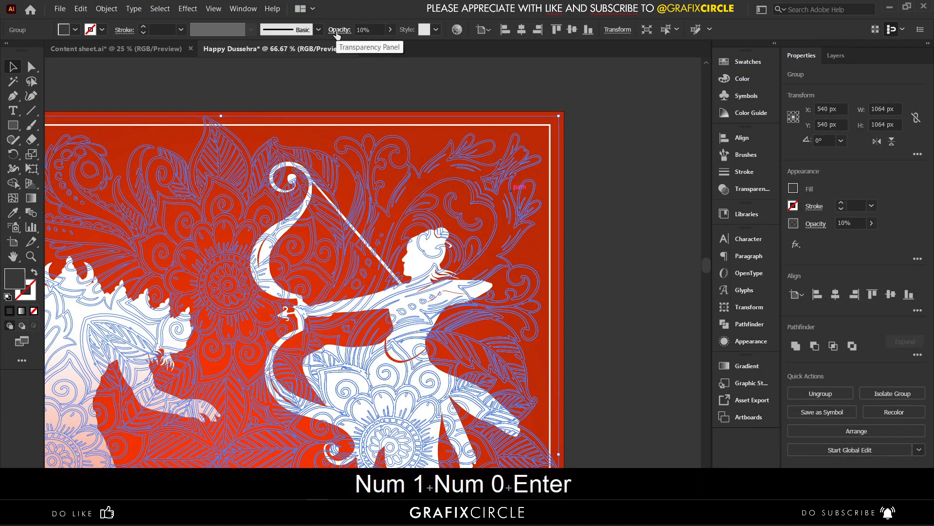
pyautogui.click(473, 101)
pyautogui.hotkey('ctrl', '0')
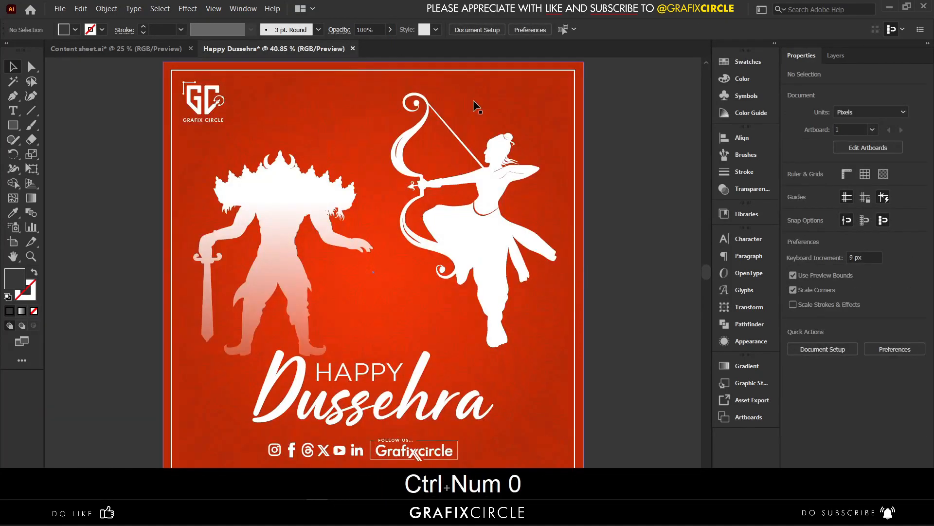
# Step: Set the floral pattern's opacity to 6% and clear the selection
pyautogui.click(520, 104)
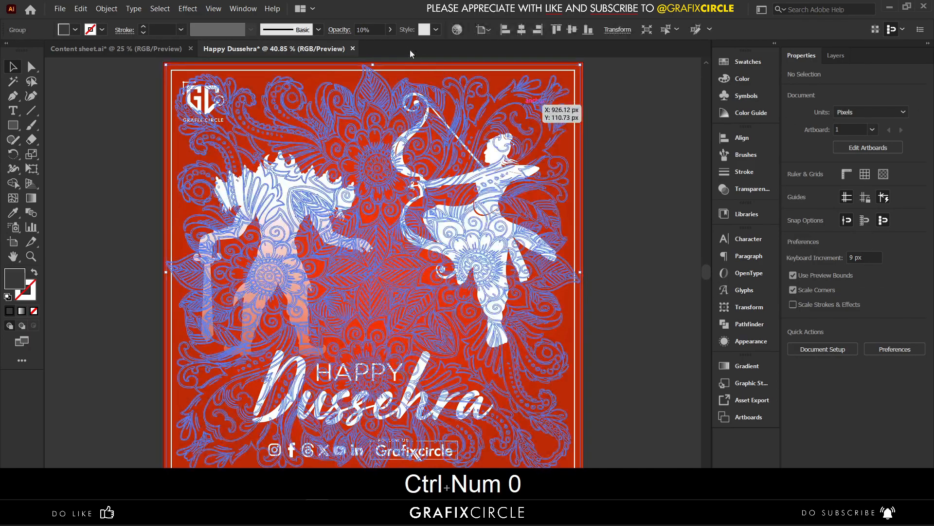
pyautogui.write('6')
pyautogui.press('Return')
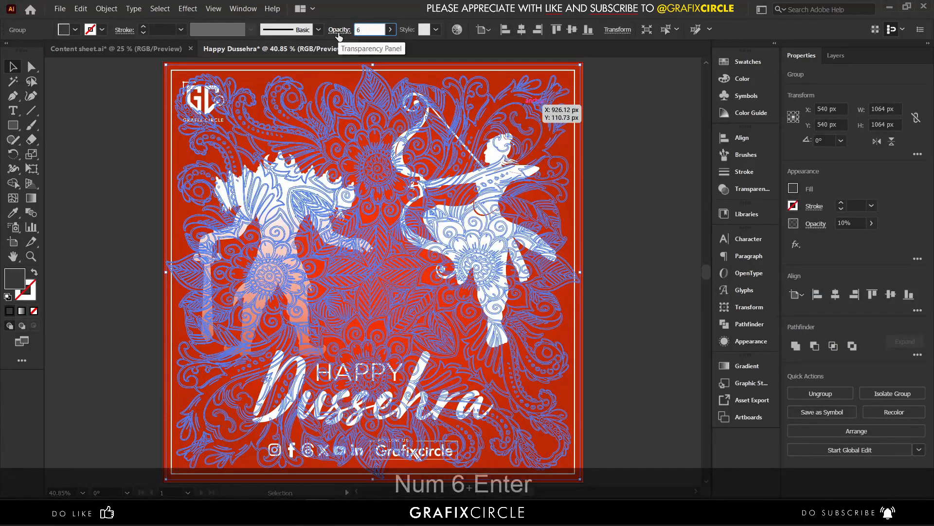
pyautogui.click(613, 187)
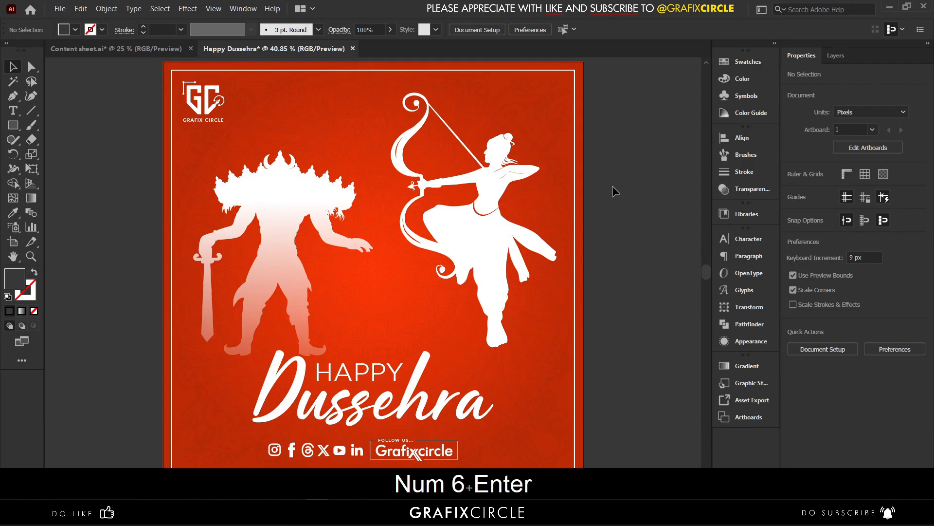